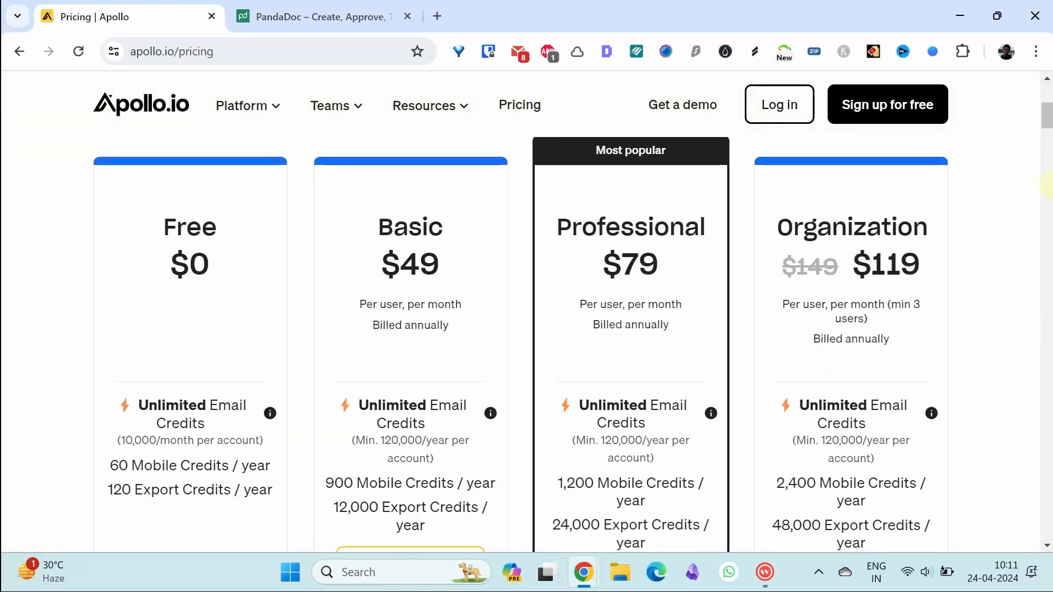
Step: Sign up for a free Apollo account with Google and skip the welcome video to reach the Onboarding hub
{"action": "scroll", "coordinate": [1045, 115], "scroll_direction": "down", "scroll_amount": 1}
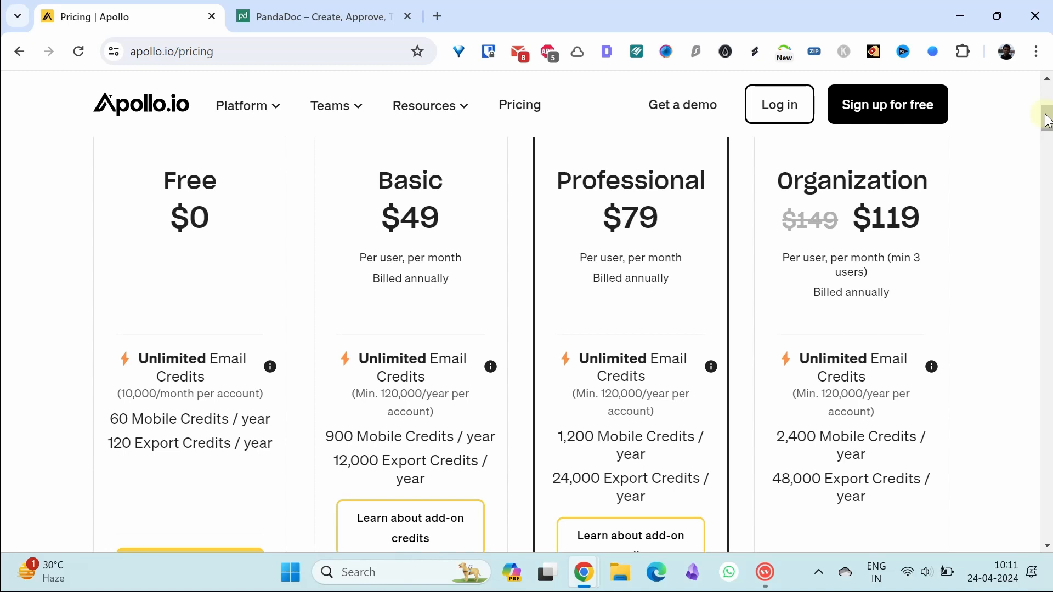
{"action": "left_click_drag", "start_coordinate": [1047, 121], "coordinate": [1047, 124]}
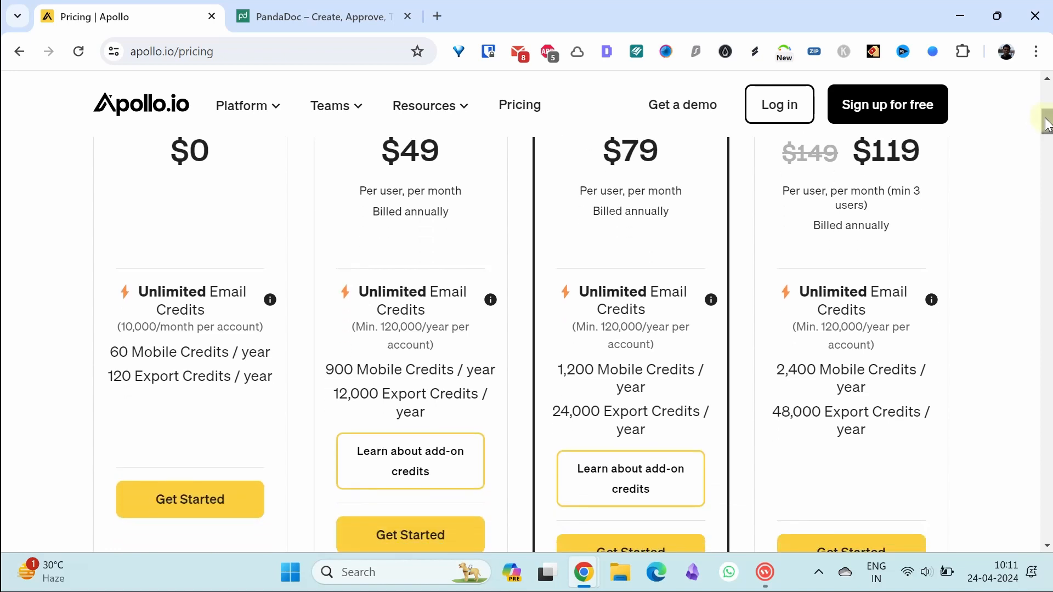
{"action": "left_click", "coordinate": [965, 106]}
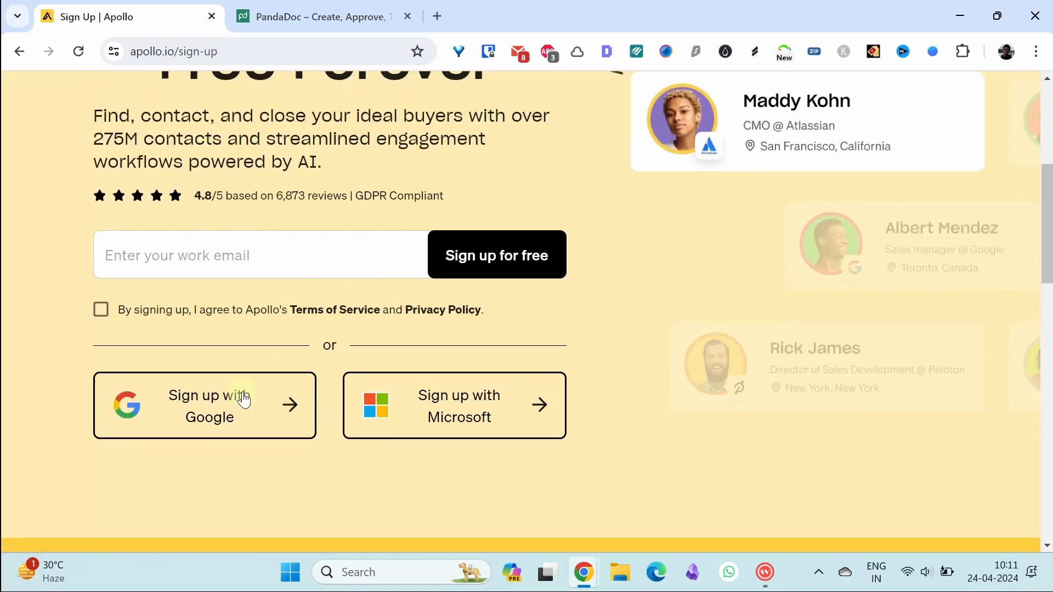
{"action": "left_click", "coordinate": [219, 430]}
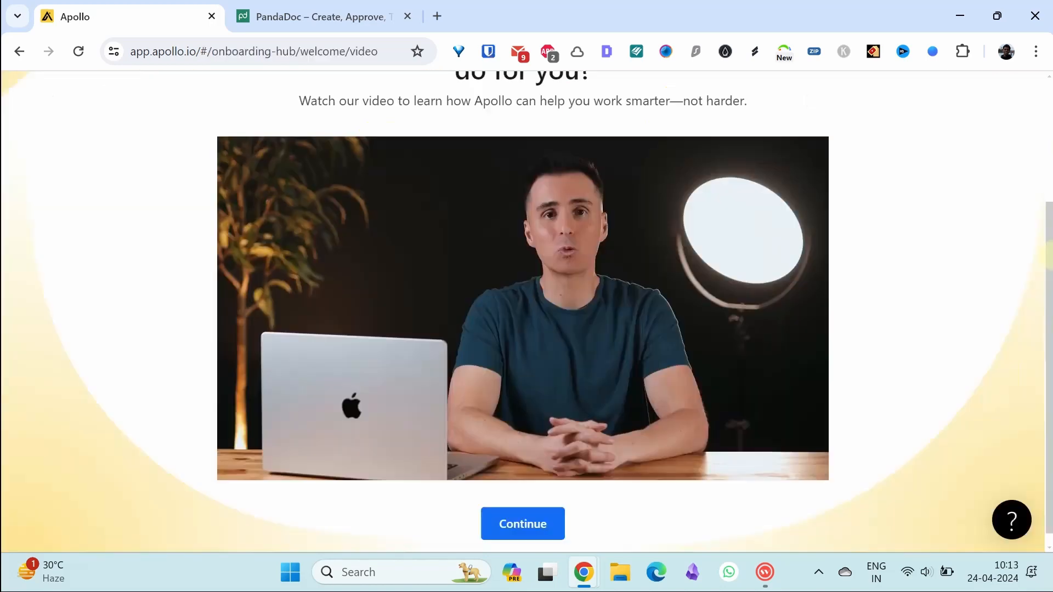
{"action": "left_click_drag", "start_coordinate": [1045, 219], "coordinate": [1037, 148]}
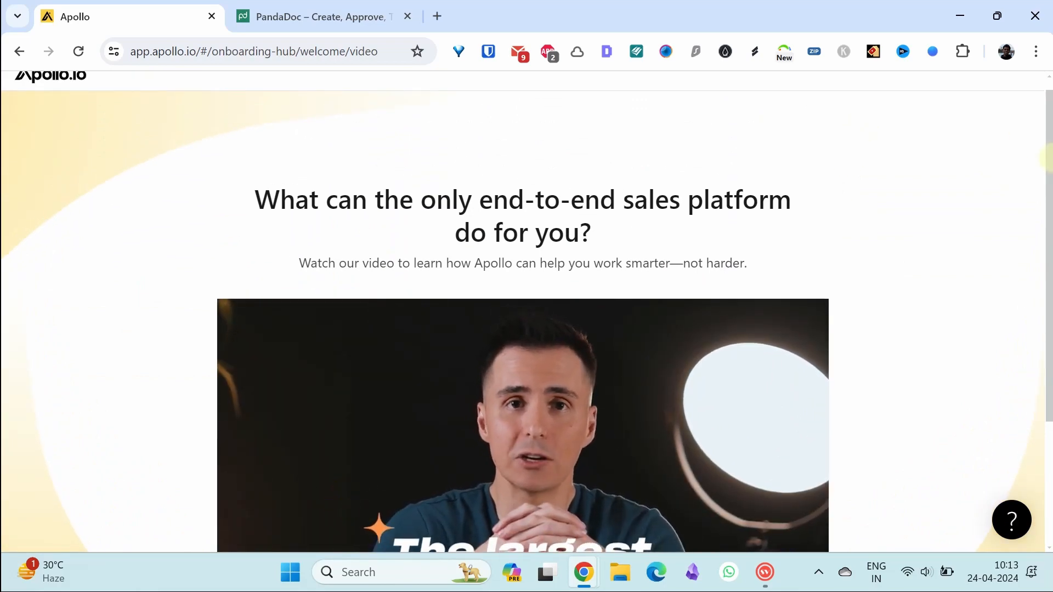
{"action": "left_click_drag", "start_coordinate": [1048, 159], "coordinate": [1048, 322]}
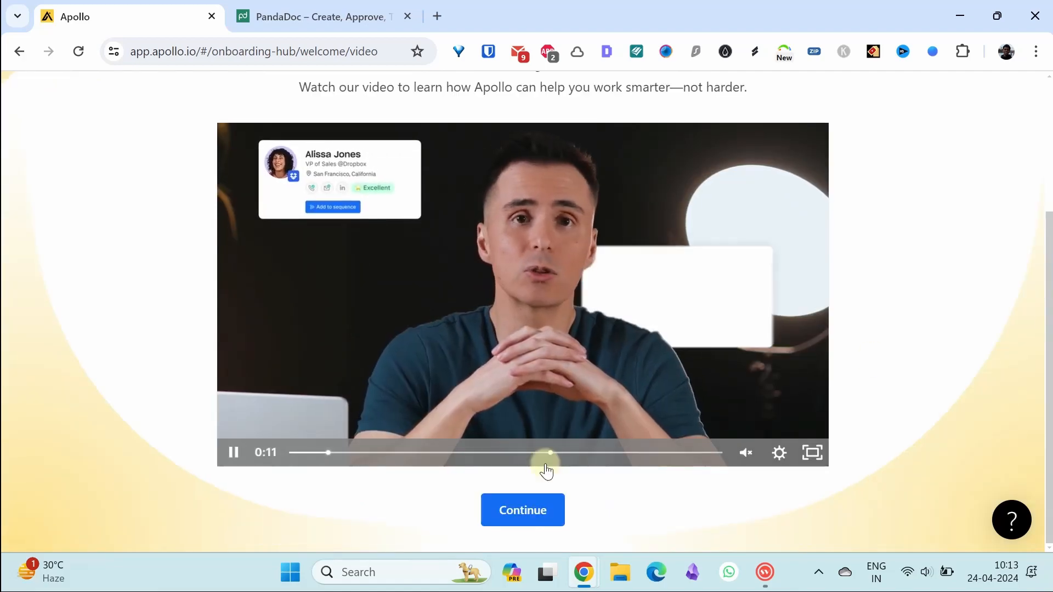
{"action": "left_click", "coordinate": [512, 508]}
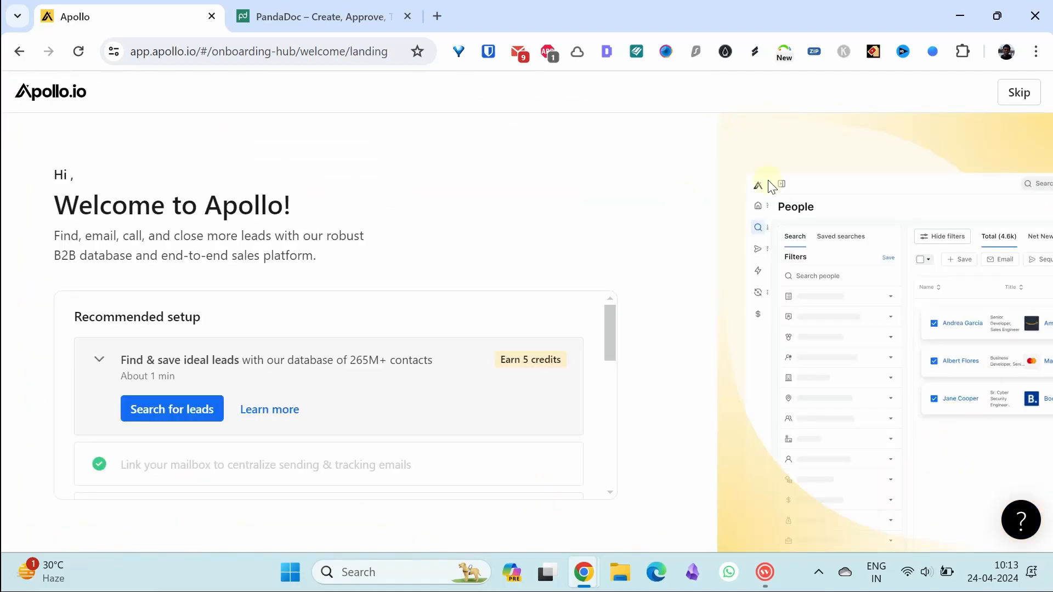
{"action": "left_click", "coordinate": [1021, 93]}
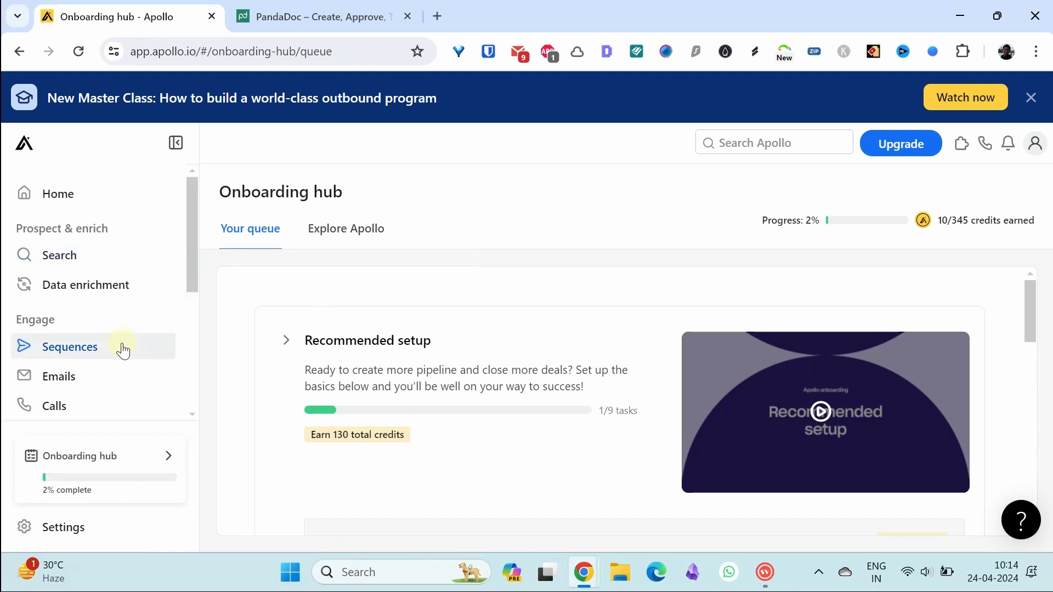
Step: Search people for 'sale' on the People search page
{"action": "left_click_drag", "start_coordinate": [191, 272], "coordinate": [188, 228]}
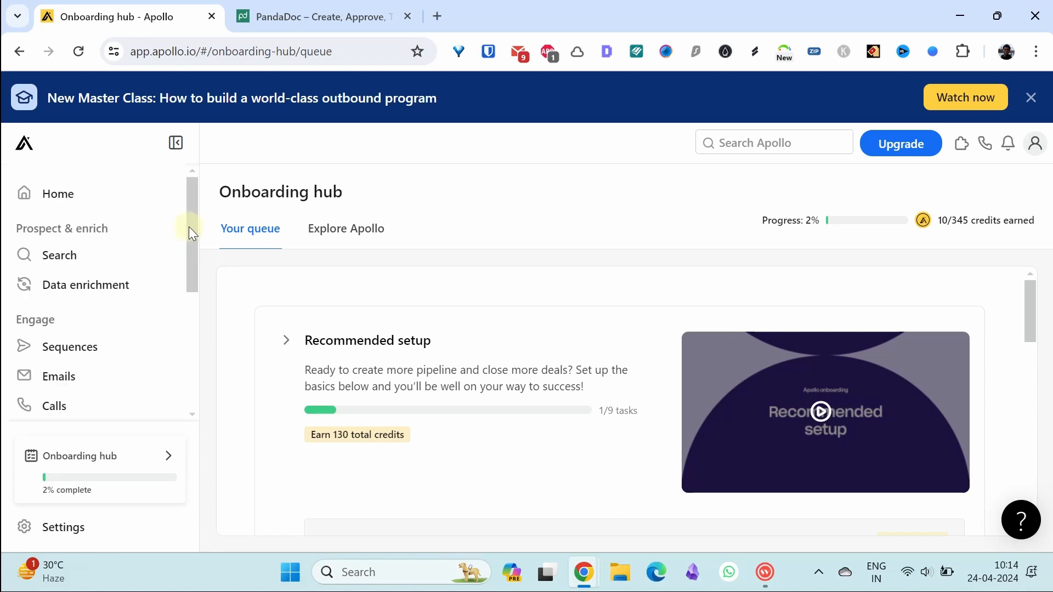
{"action": "left_click", "coordinate": [106, 267]}
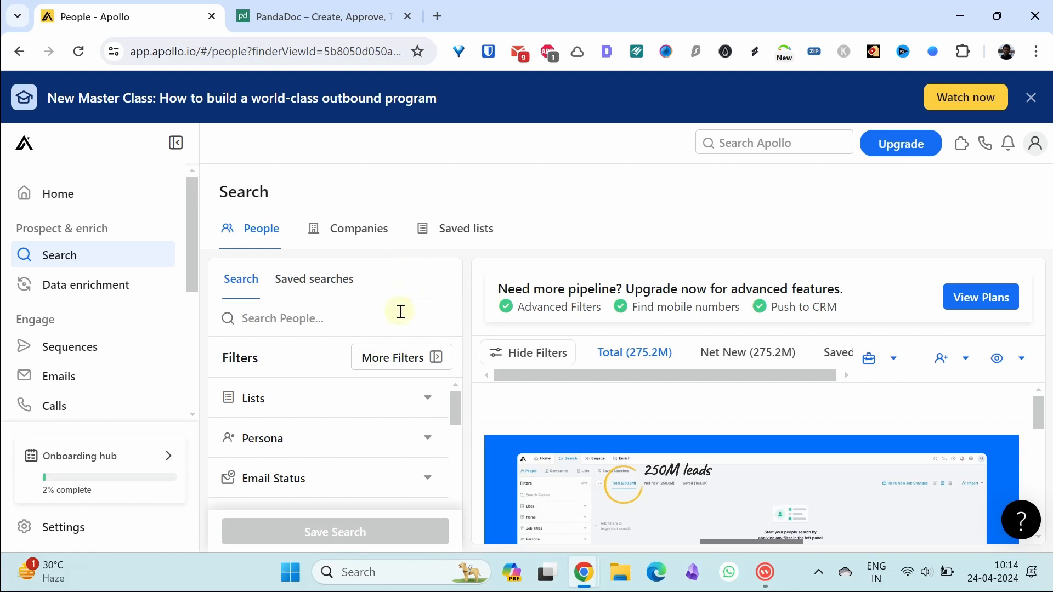
{"action": "type", "text": "sales"}
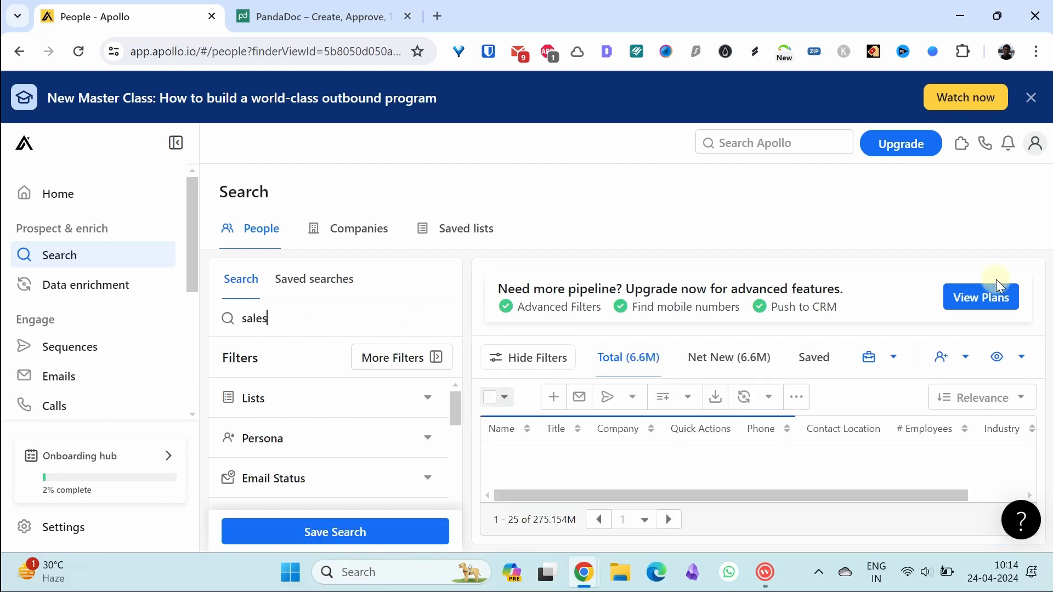
Step: Filter the people results by location to the Dallas/Fort Worth Area
{"action": "left_click_drag", "start_coordinate": [1029, 437], "coordinate": [1028, 449]}
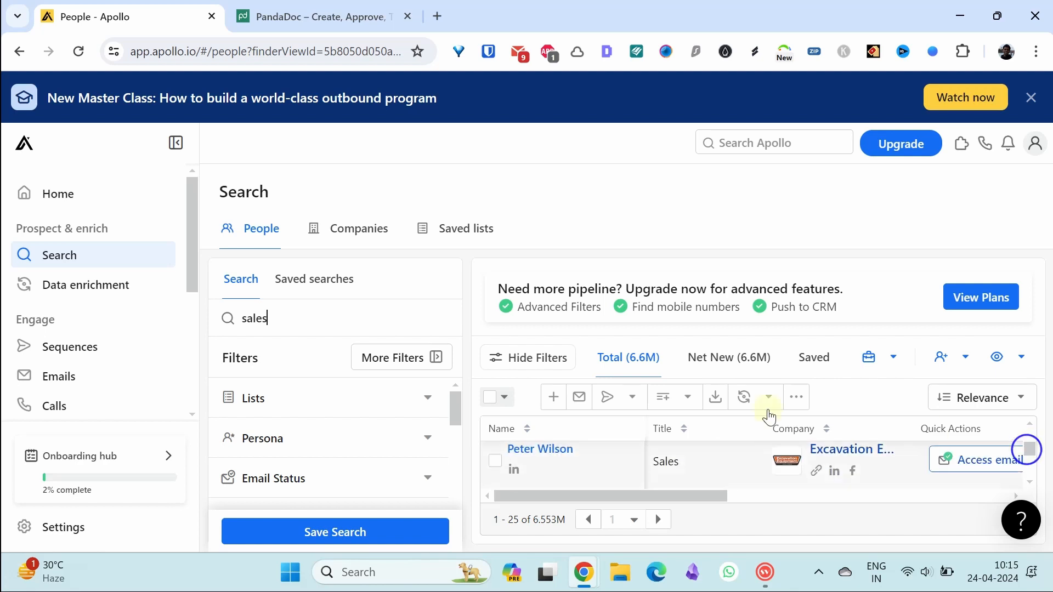
{"action": "left_click", "coordinate": [412, 368]}
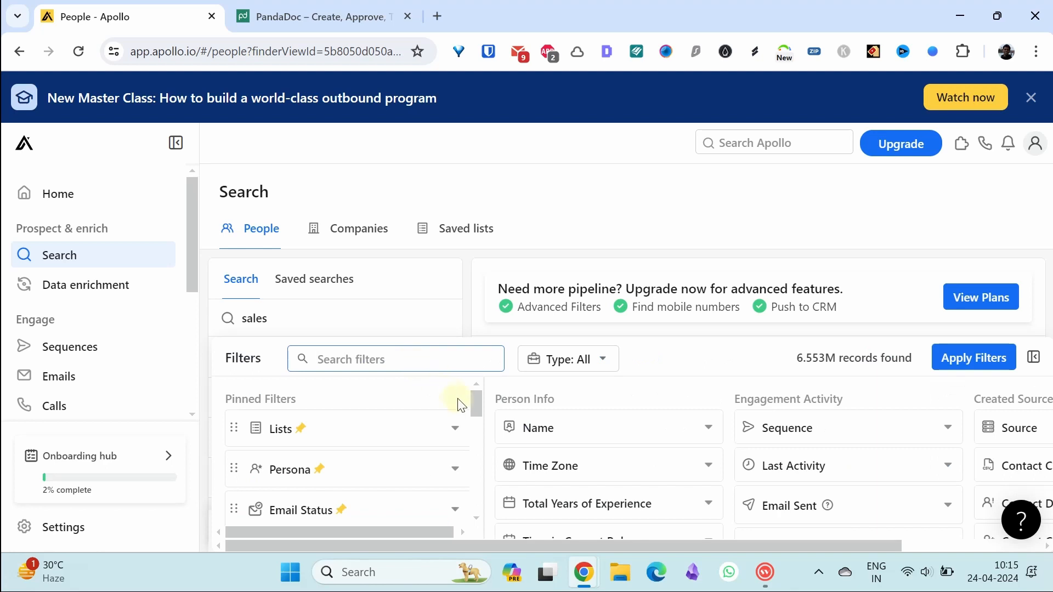
{"action": "left_click_drag", "start_coordinate": [469, 400], "coordinate": [472, 428]}
{"action": "left_click", "coordinate": [459, 466]}
{"action": "scroll", "coordinate": [472, 444], "scroll_direction": "down", "scroll_amount": 1}
{"action": "left_click", "coordinate": [378, 446]}
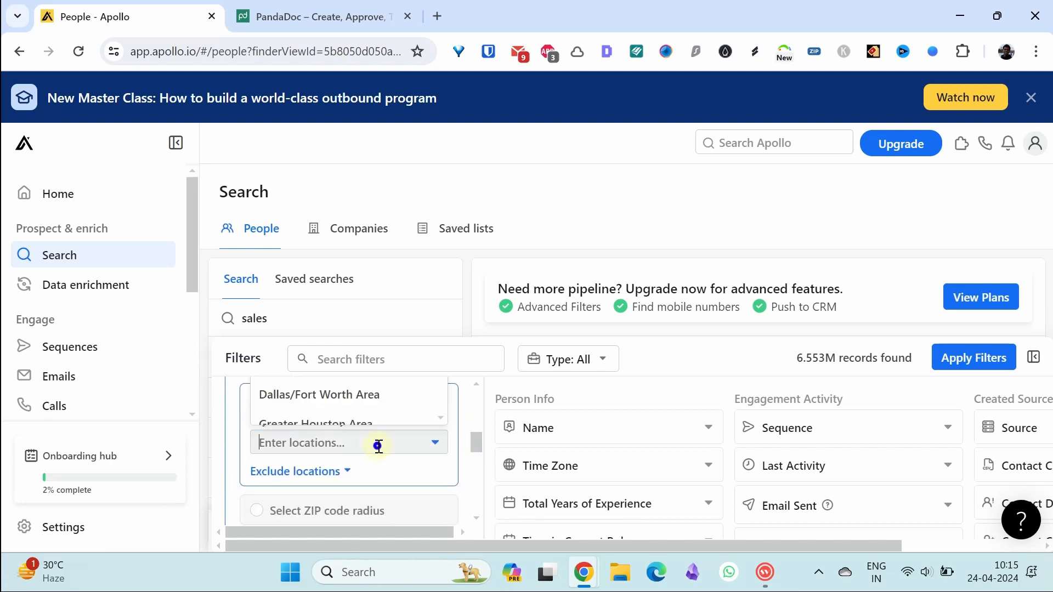
{"action": "left_click", "coordinate": [364, 399]}
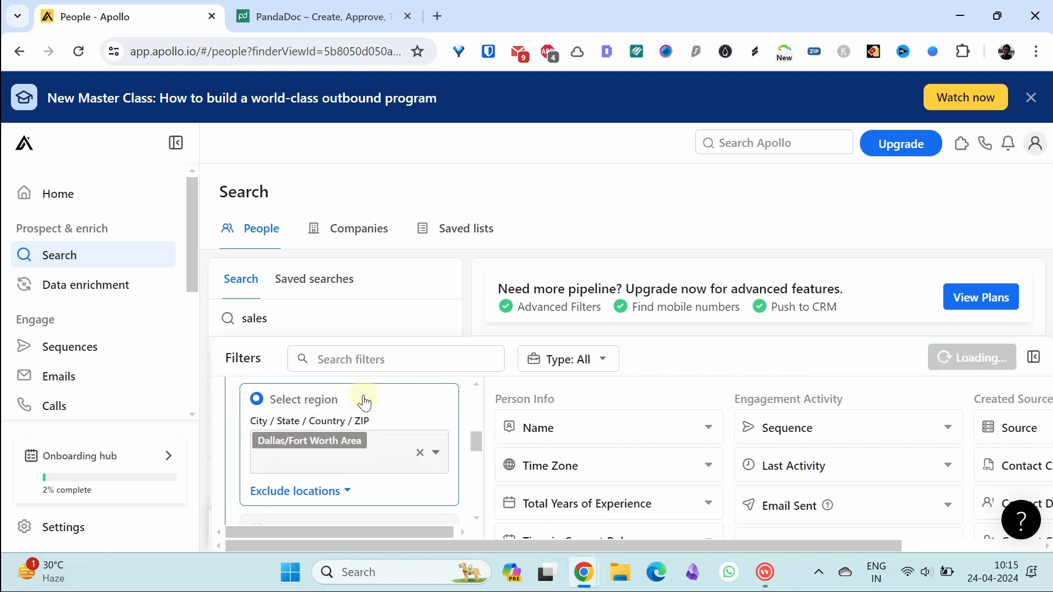
{"action": "left_click", "coordinate": [960, 363]}
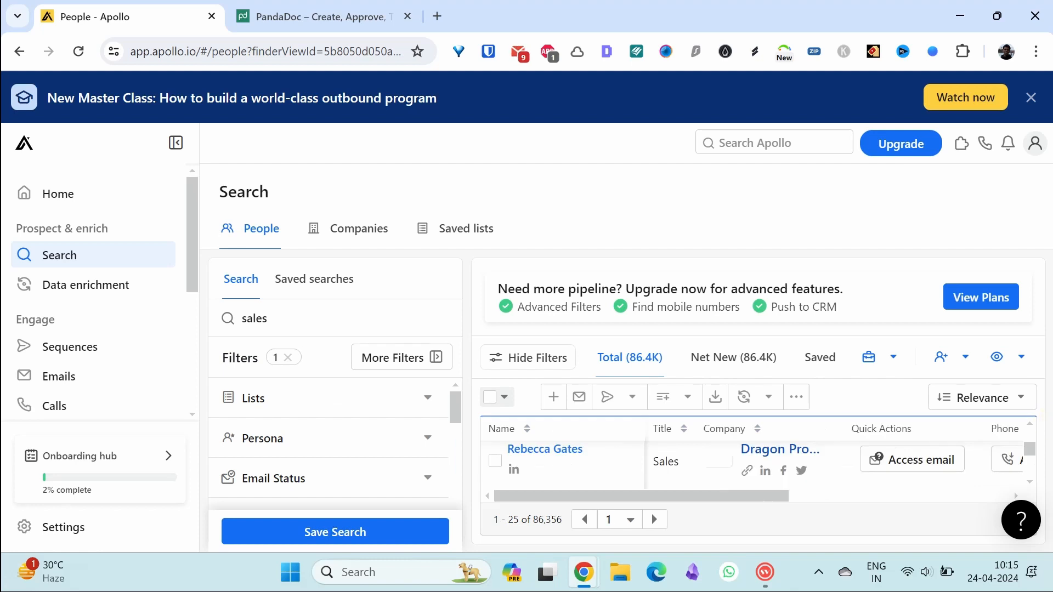
Step: Add a computer software industry filter, cutting results to 2,549 records
{"action": "left_click_drag", "start_coordinate": [1030, 452], "coordinate": [1029, 454]}
{"action": "left_click_drag", "start_coordinate": [455, 409], "coordinate": [455, 459]}
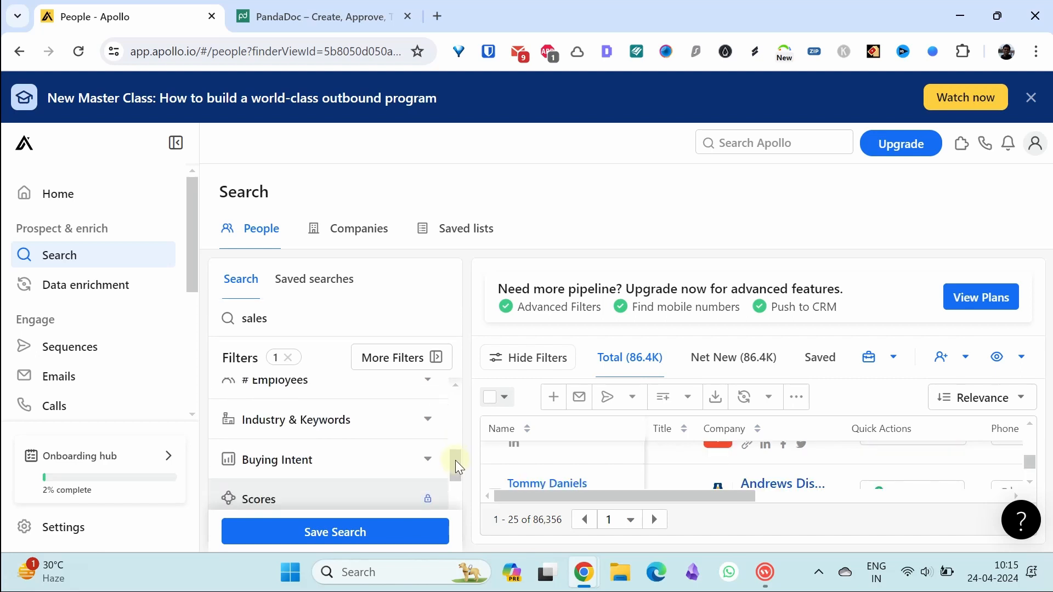
{"action": "left_click", "coordinate": [428, 419]}
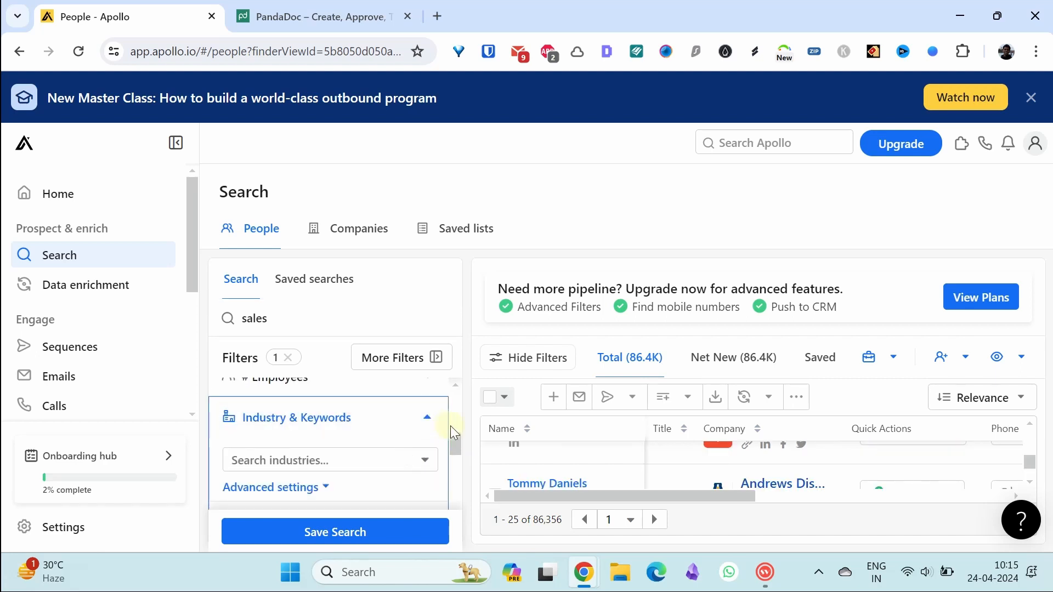
{"action": "left_click_drag", "start_coordinate": [452, 440], "coordinate": [455, 449]}
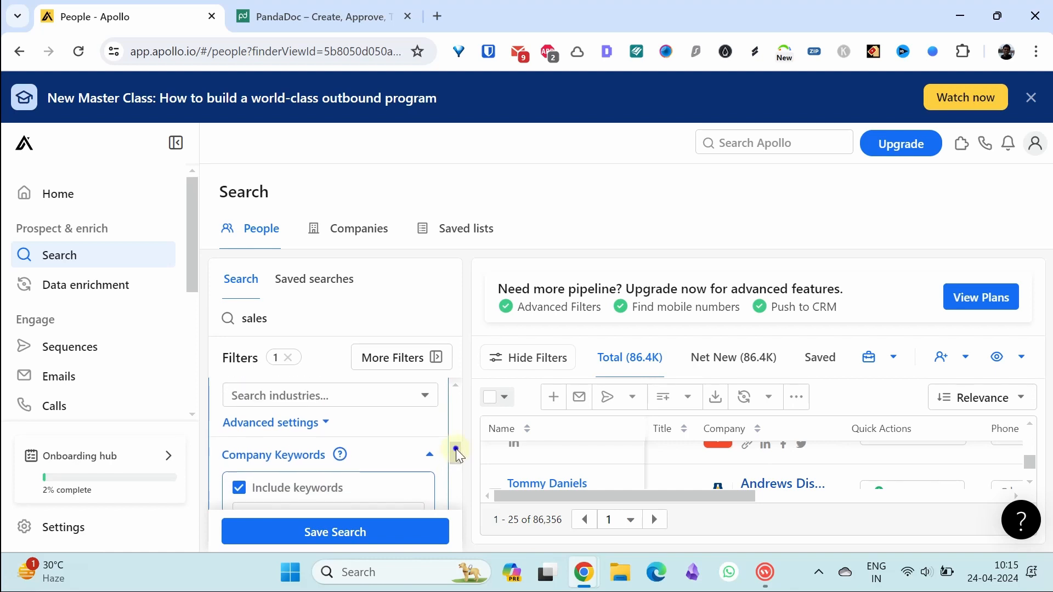
{"action": "left_click", "coordinate": [428, 400]}
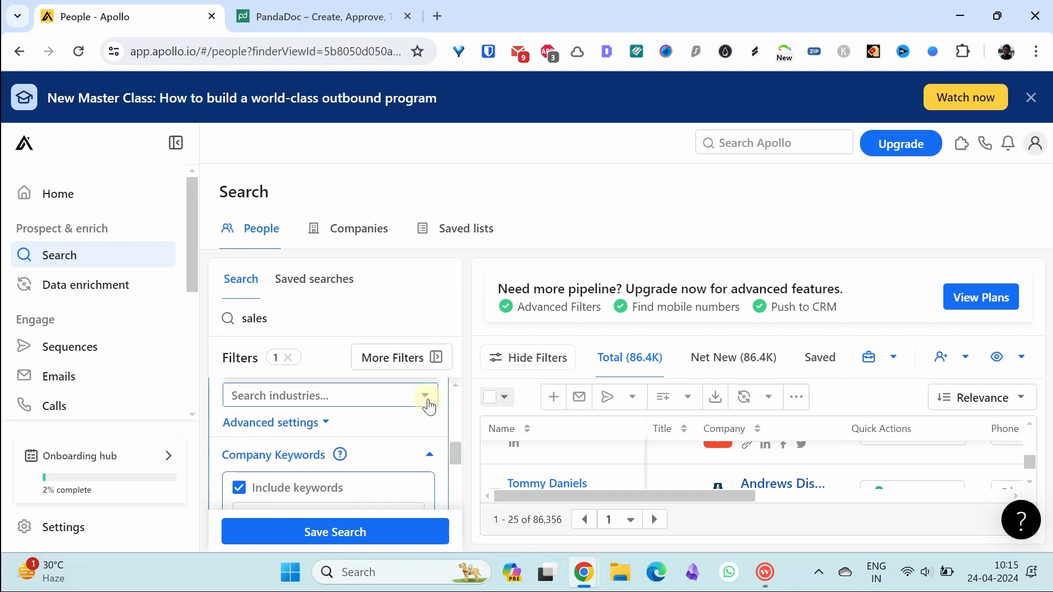
{"action": "type", "text": "Software"}
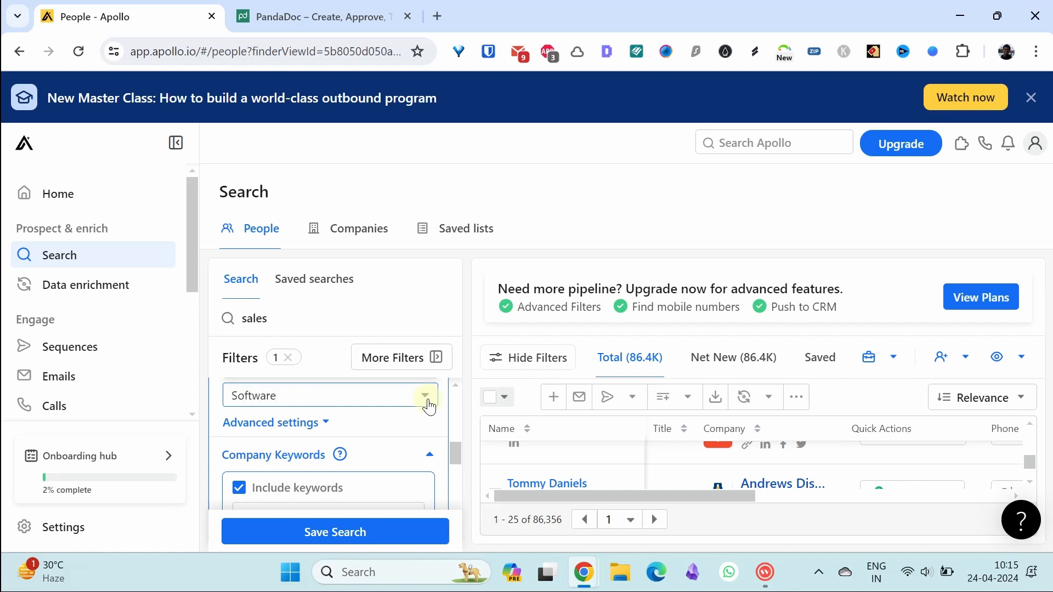
{"action": "key", "text": "Return"}
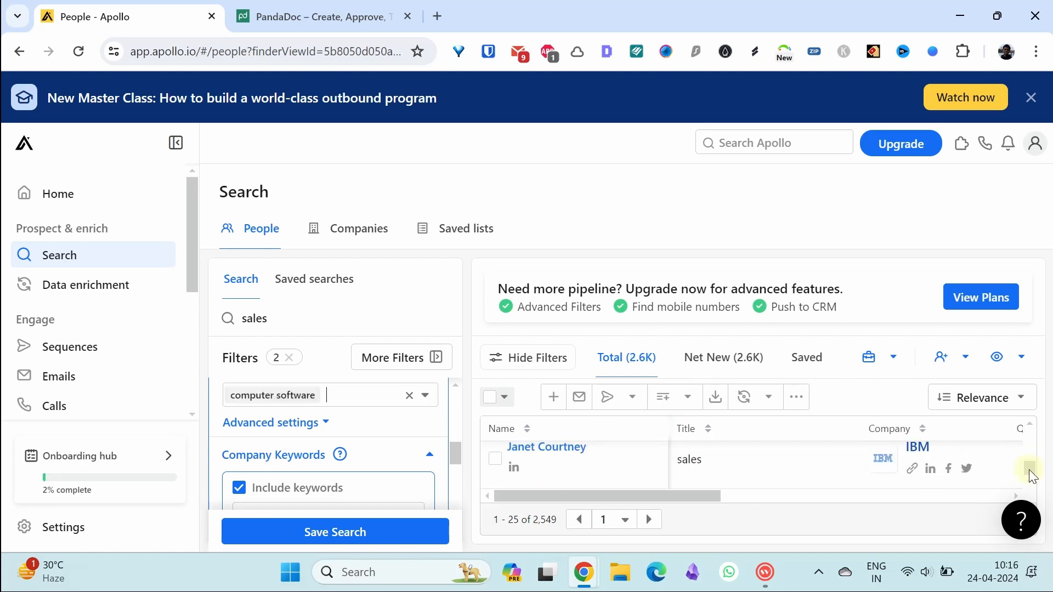
{"action": "left_click_drag", "start_coordinate": [1029, 470], "coordinate": [1030, 467]}
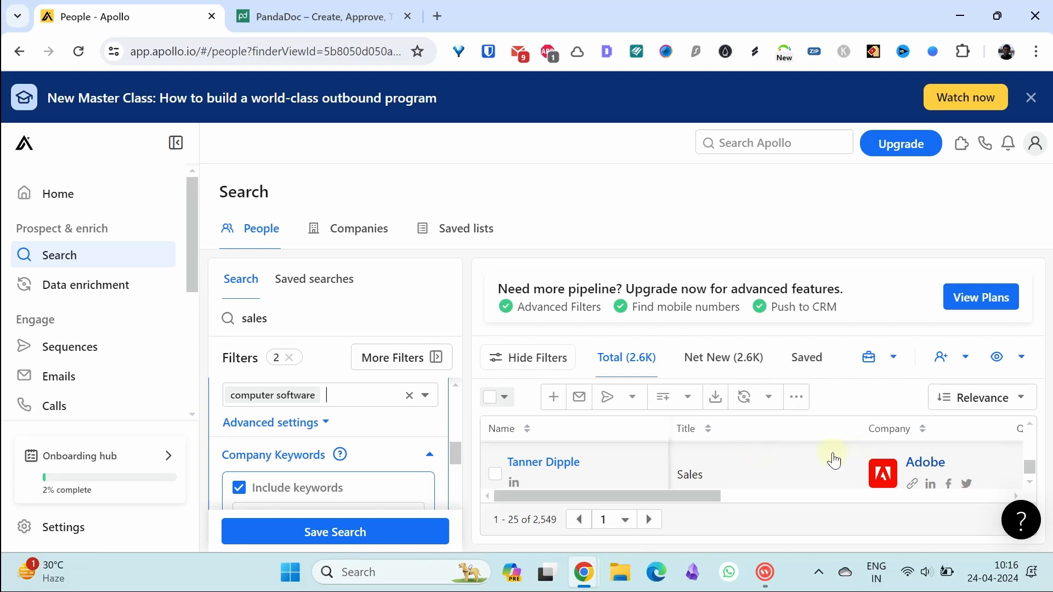
{"action": "left_click", "coordinate": [551, 471]}
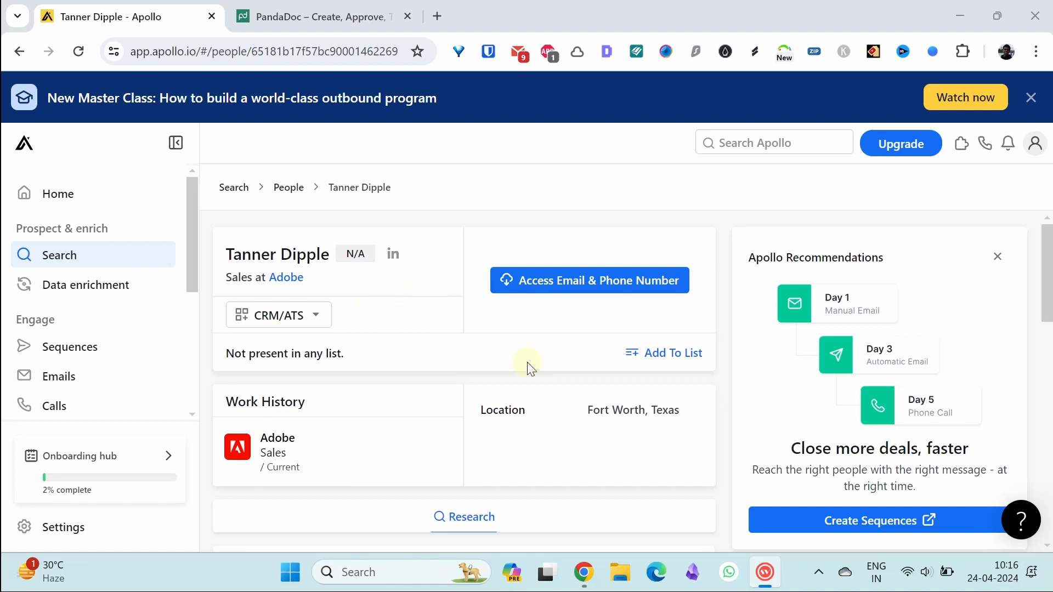
{"action": "scroll", "coordinate": [1048, 307], "scroll_direction": "down", "scroll_amount": 3}
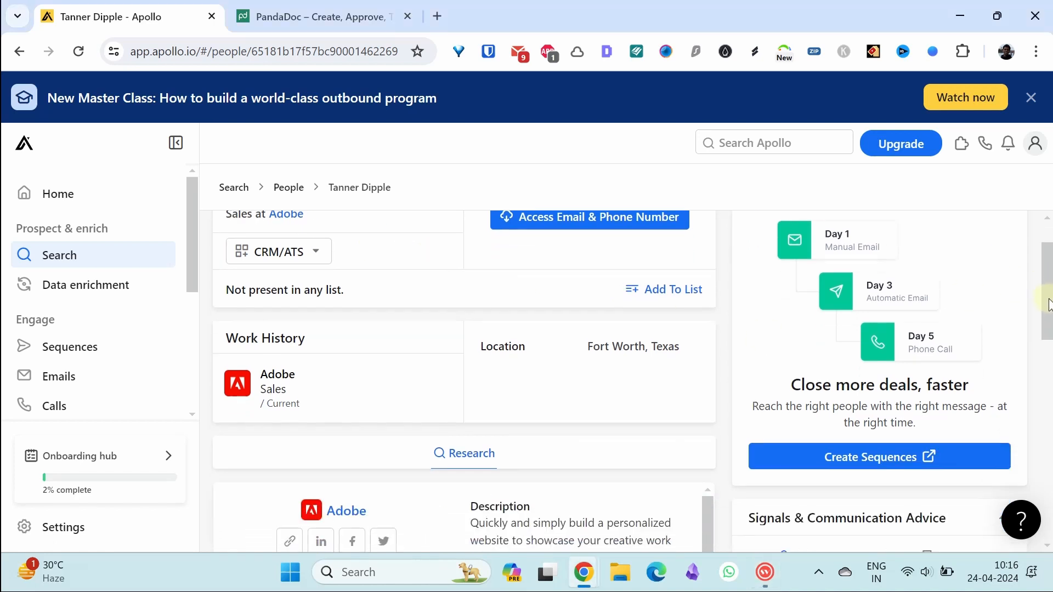
{"action": "left_click_drag", "start_coordinate": [1048, 318], "coordinate": [1046, 444]}
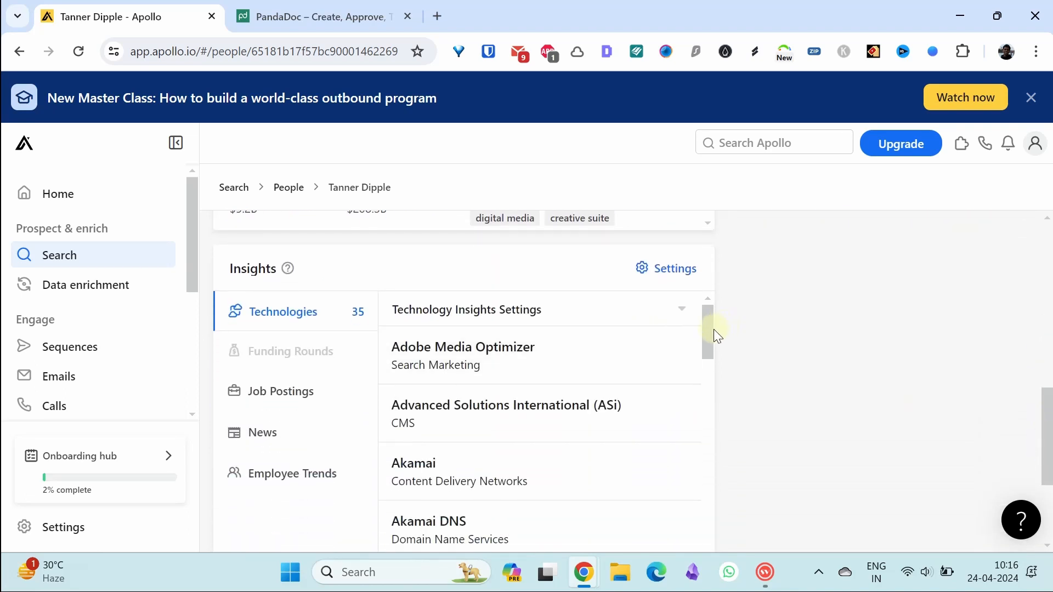
{"action": "left_click", "coordinate": [308, 392]}
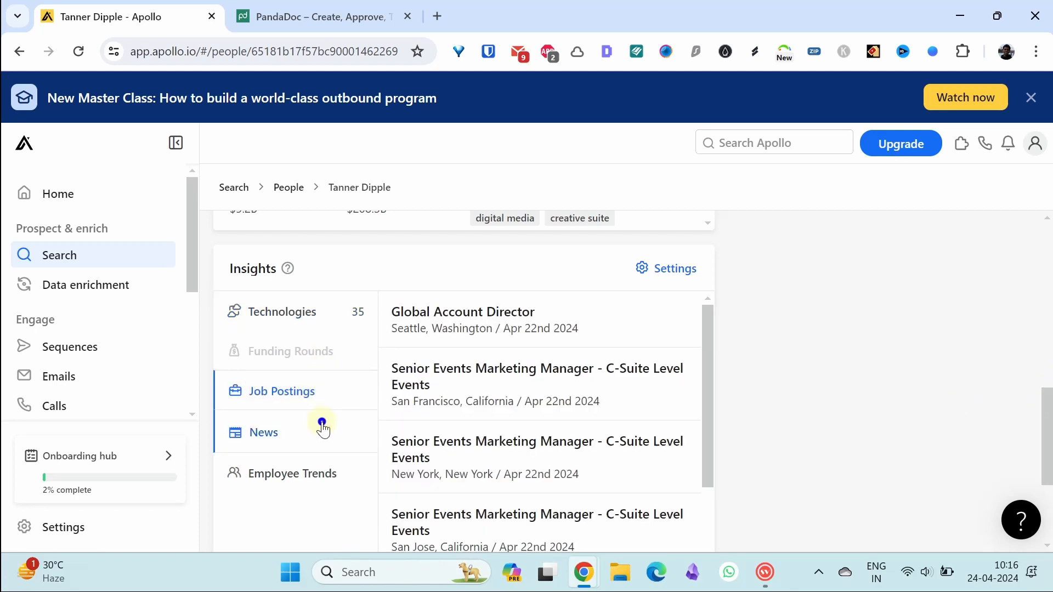
{"action": "left_click", "coordinate": [323, 429]}
{"action": "left_click", "coordinate": [280, 482]}
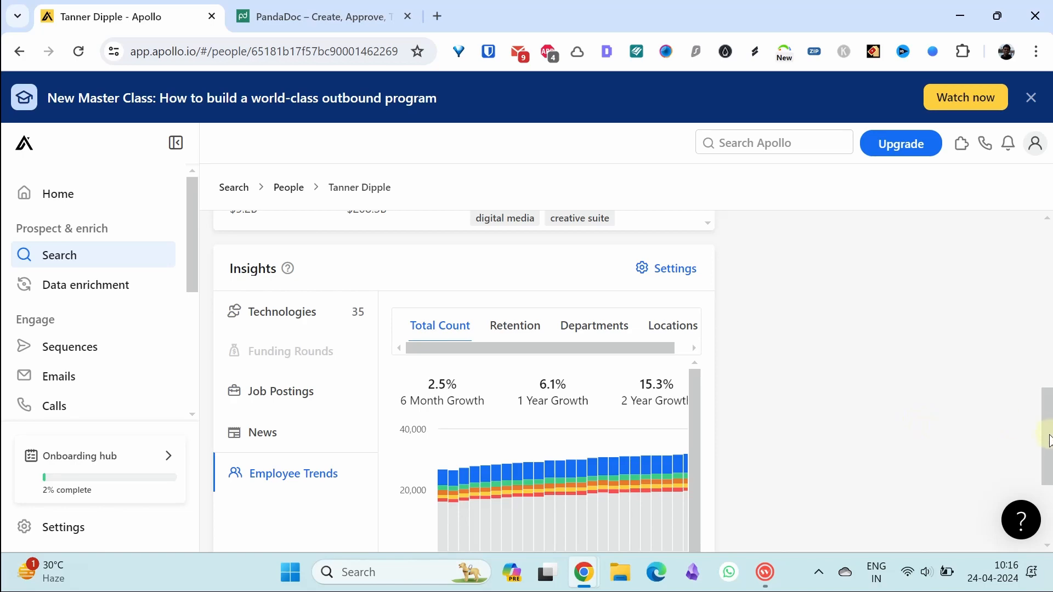
{"action": "left_click_drag", "start_coordinate": [1047, 439], "coordinate": [1042, 271]}
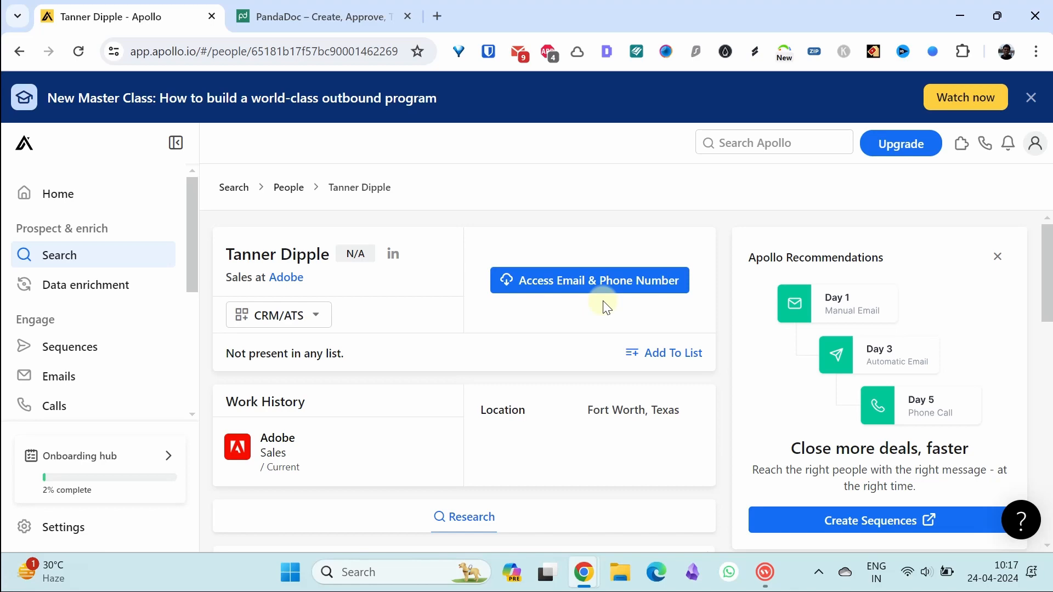
Step: Unlock the contact's business email and phone number by accepting the terms
{"action": "left_click", "coordinate": [591, 290]}
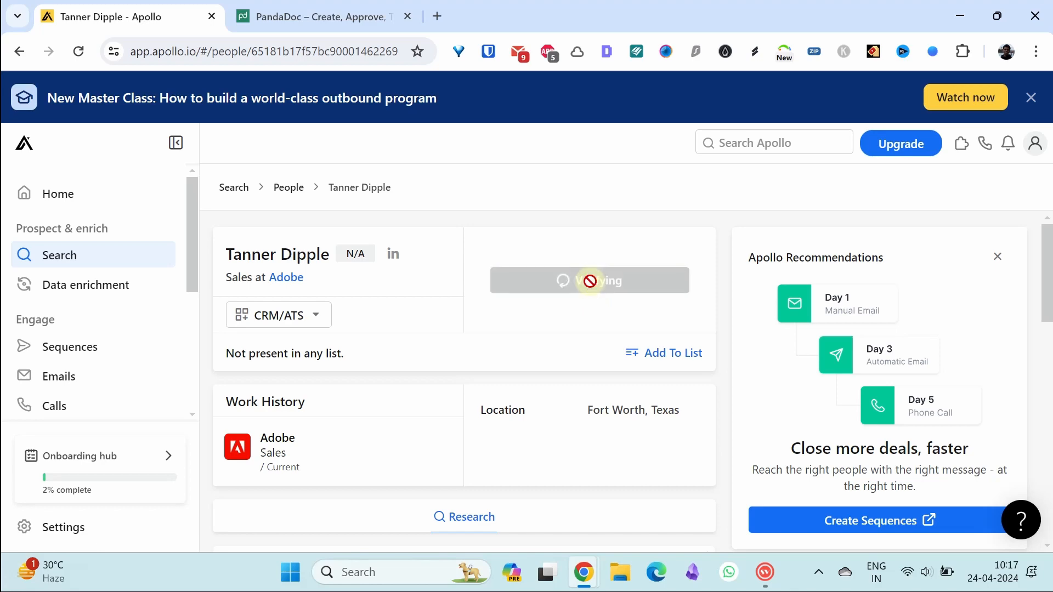
{"action": "left_click", "coordinate": [558, 429]}
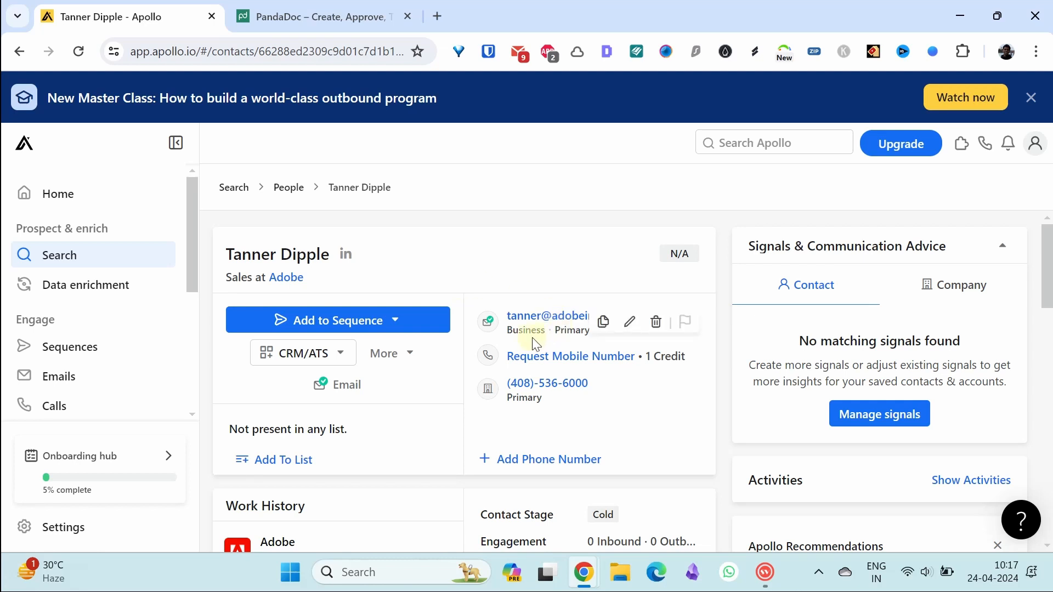
{"action": "mouse_move", "coordinate": [540, 322]}
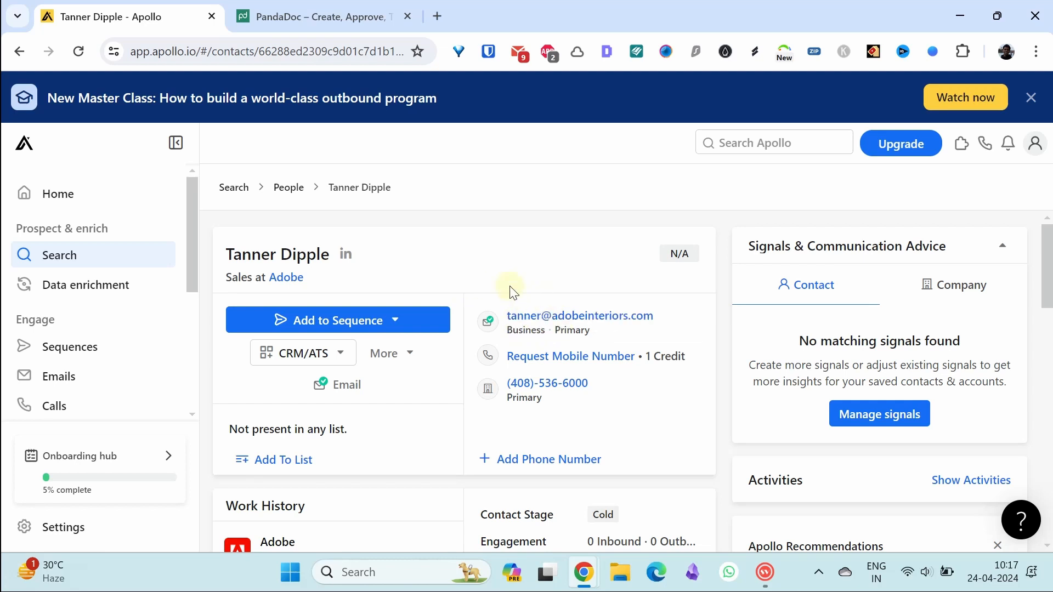
{"action": "mouse_move", "coordinate": [539, 353]}
{"action": "mouse_move", "coordinate": [519, 396]}
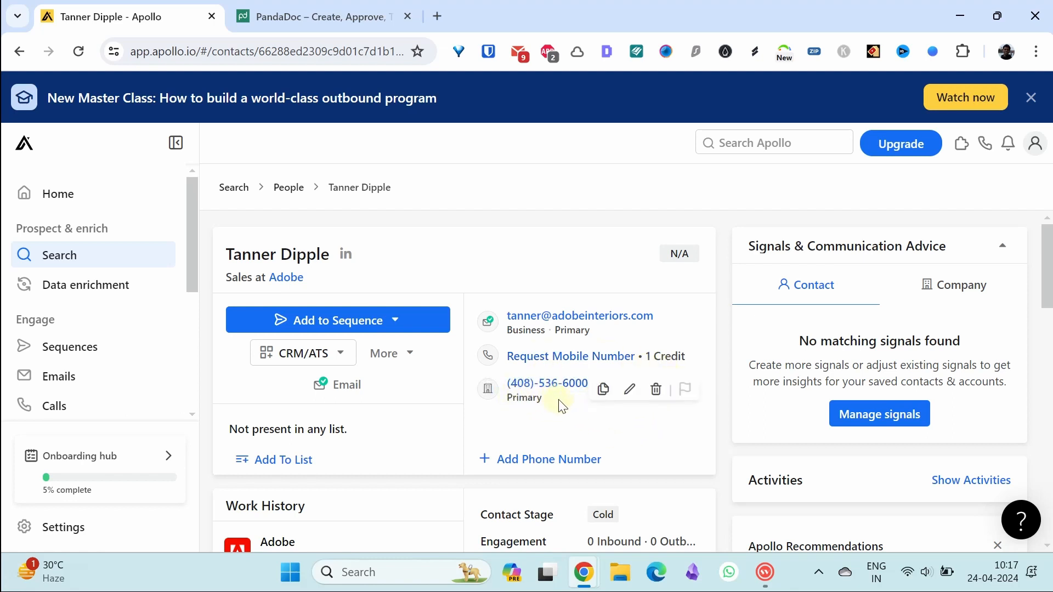
{"action": "mouse_move", "coordinate": [581, 324]}
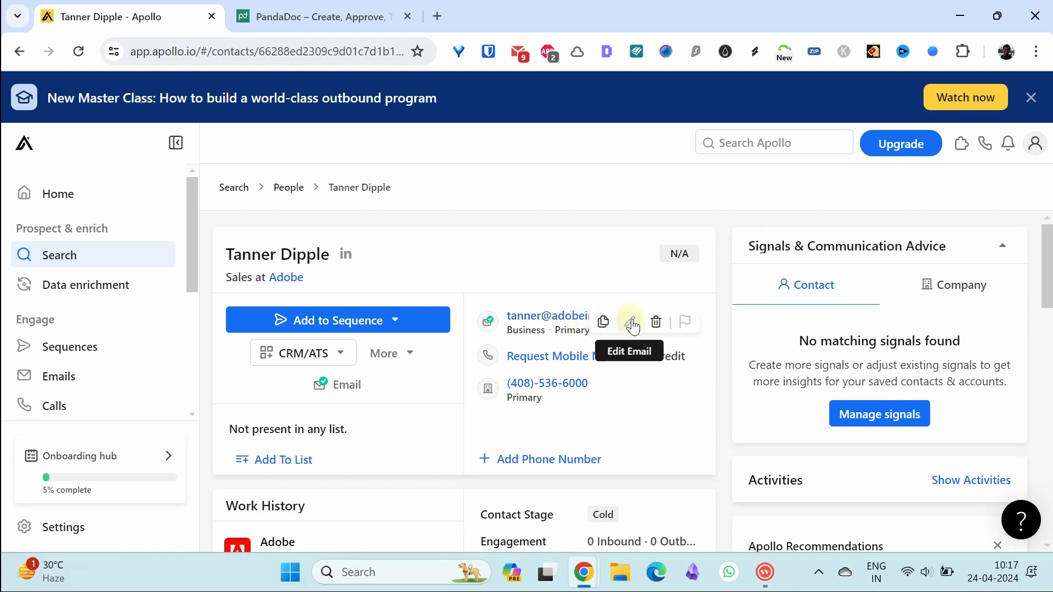
{"action": "left_click", "coordinate": [395, 323]}
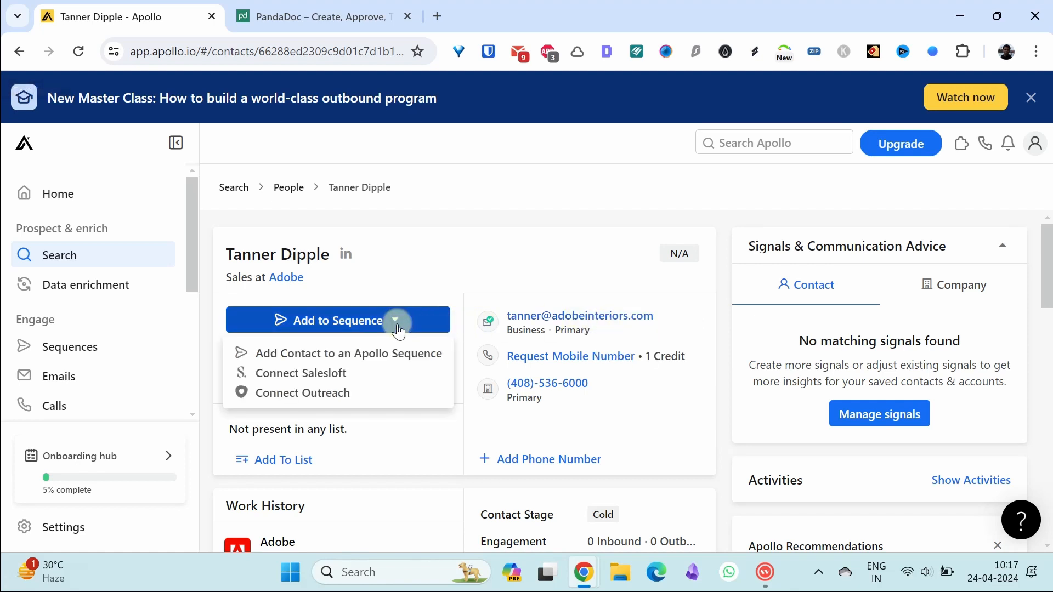
{"action": "left_click", "coordinate": [518, 273]}
Step: Draft an email with the sender address, subject 'Want to discuss with you' and body 'Hi, Looking forward to business with you'
{"action": "mouse_move", "coordinate": [578, 323]}
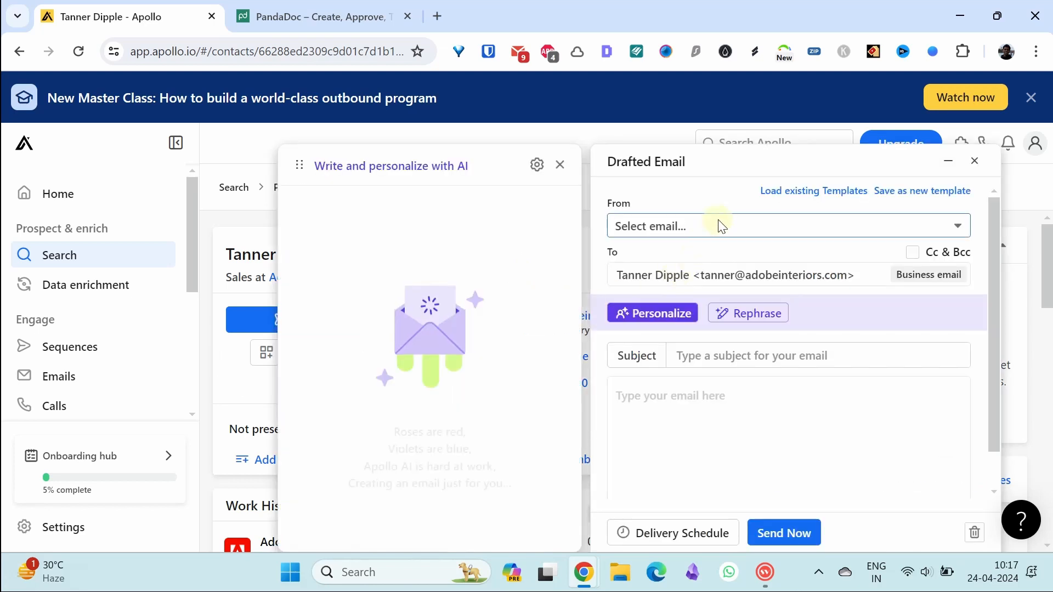
{"action": "left_click", "coordinate": [620, 226]}
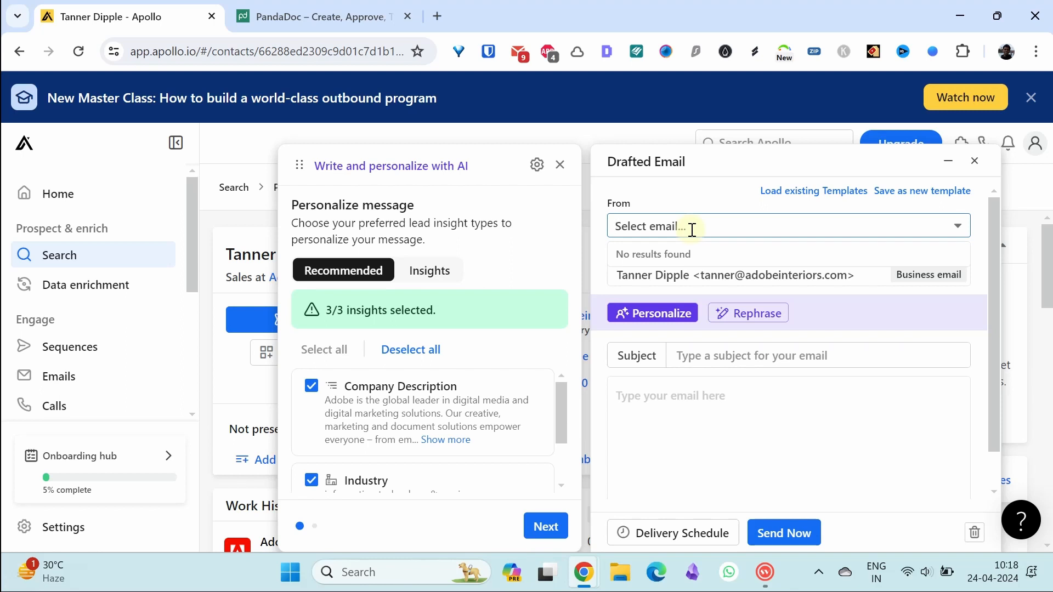
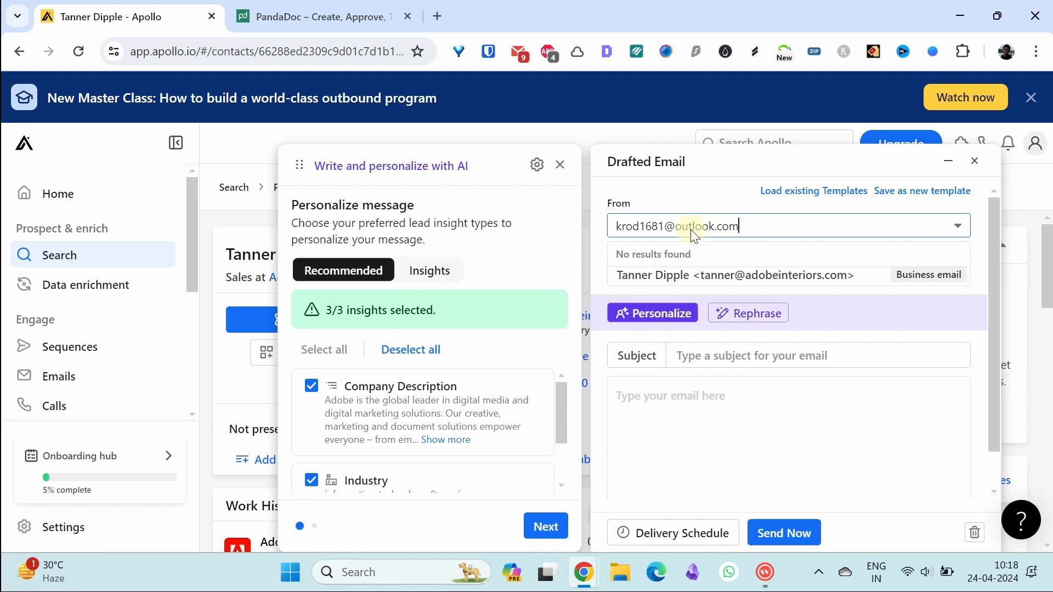
{"action": "left_click", "coordinate": [743, 365]}
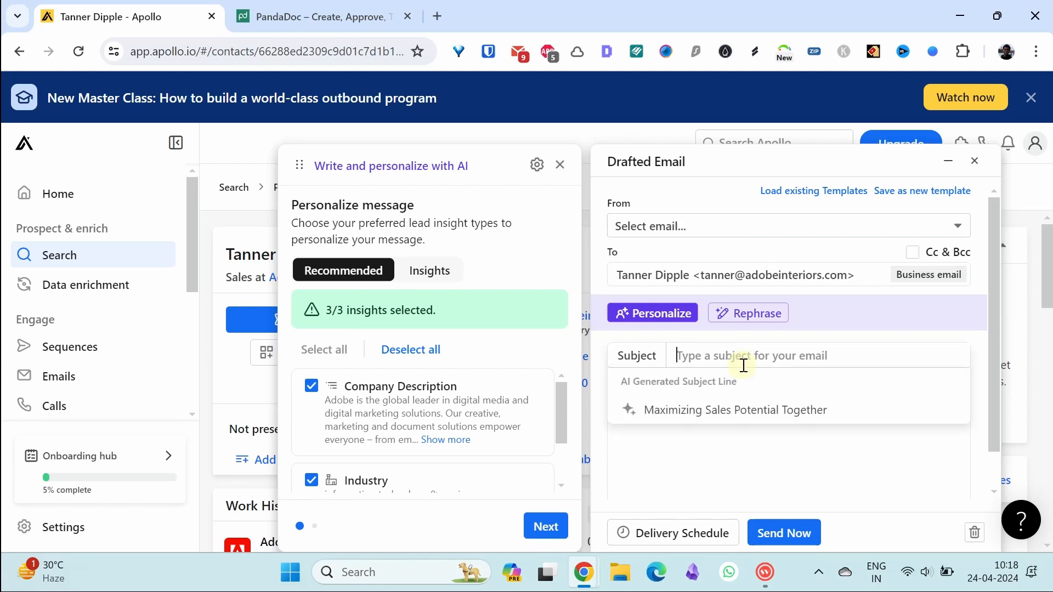
{"action": "type", "text": "Want "}
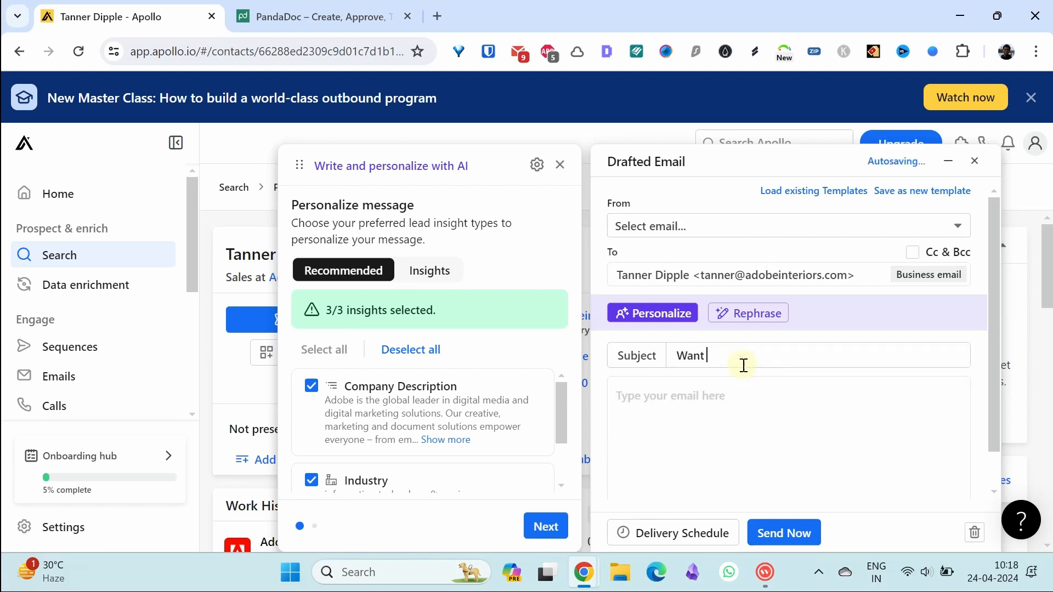
{"action": "type", "text": "to discuss with you"}
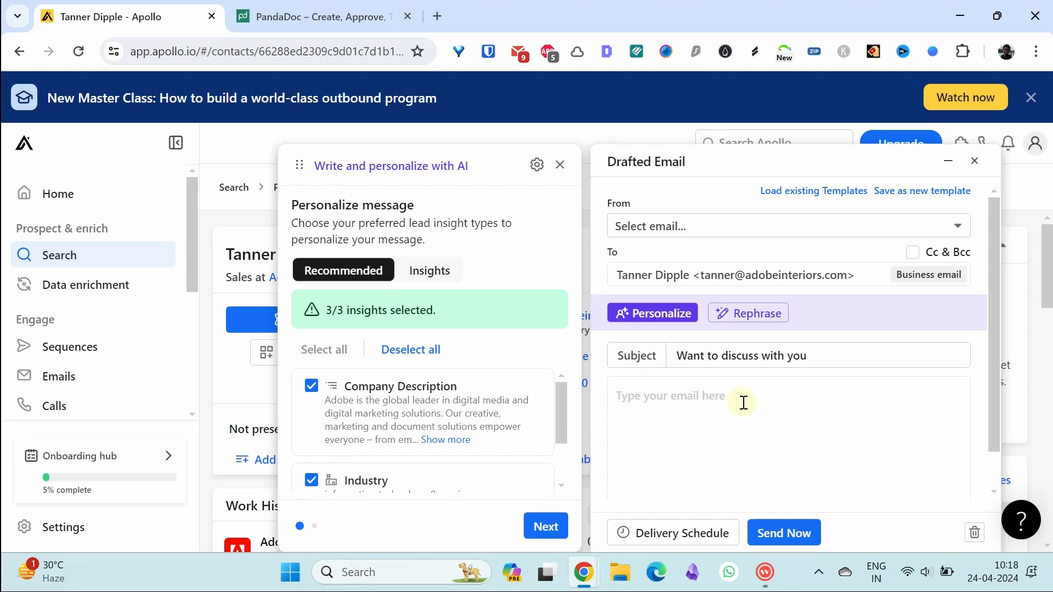
{"action": "type", "text": "Hi,  "}
{"action": "type", "text": "Looking for"}
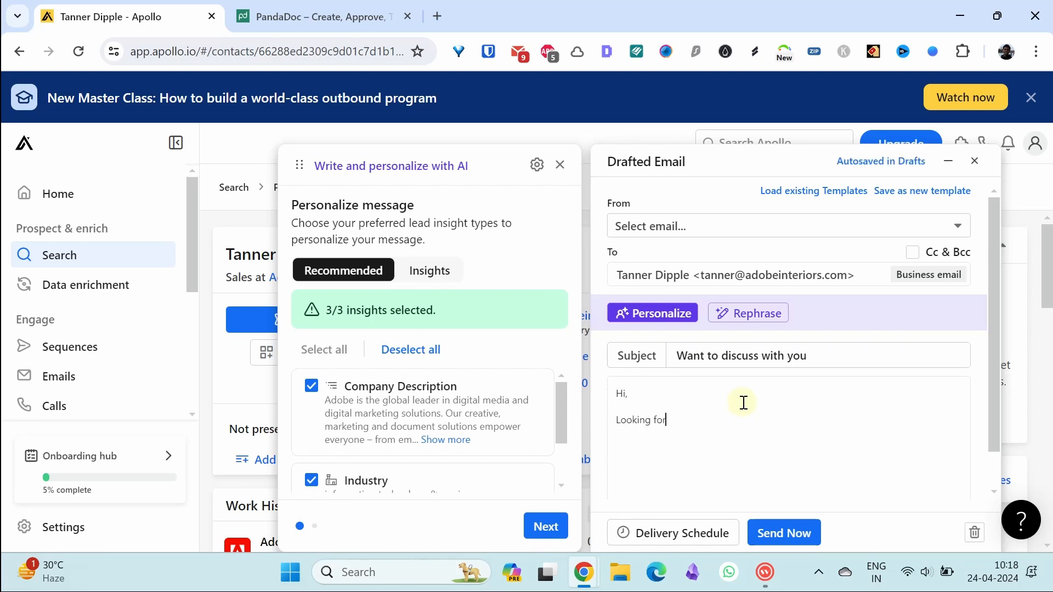
{"action": "type", "text": "ward to business with you"}
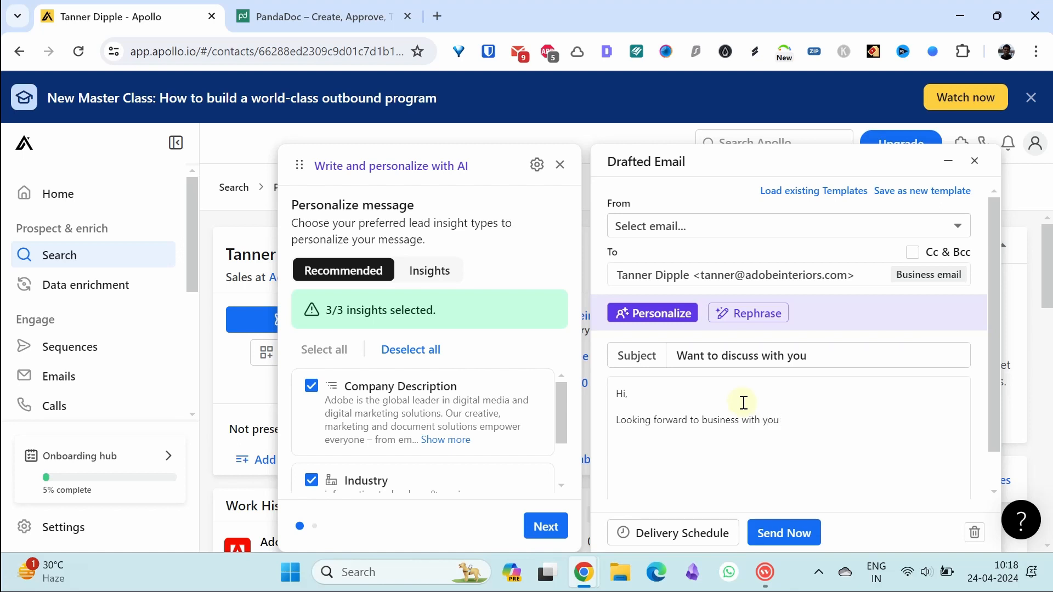
Step: Review the email's delivery schedule options and close them without scheduling
{"action": "scroll", "coordinate": [995, 419], "scroll_direction": "down", "scroll_amount": 1}
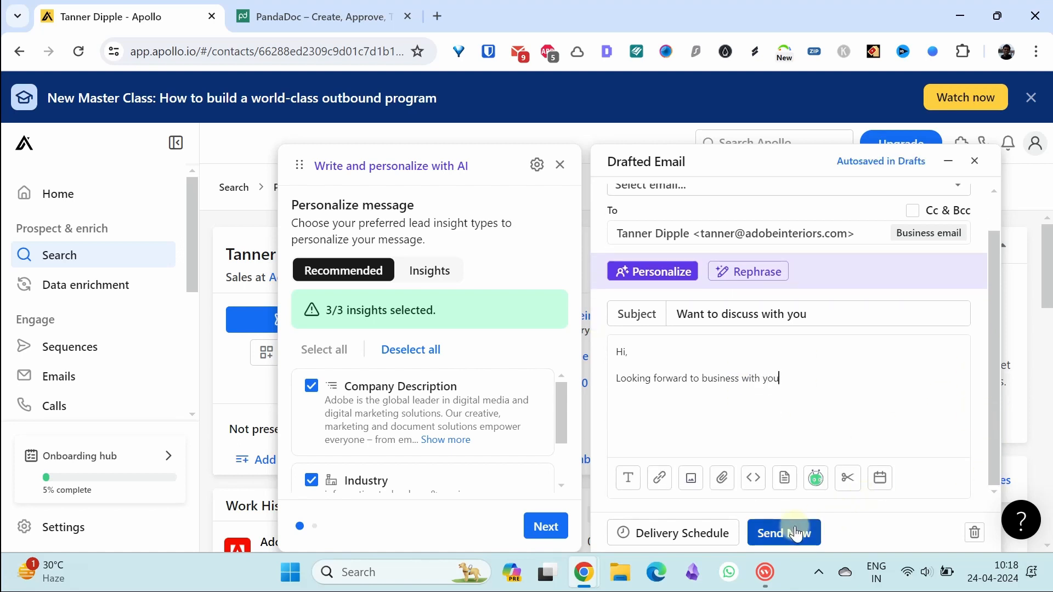
{"action": "left_click", "coordinate": [705, 532]}
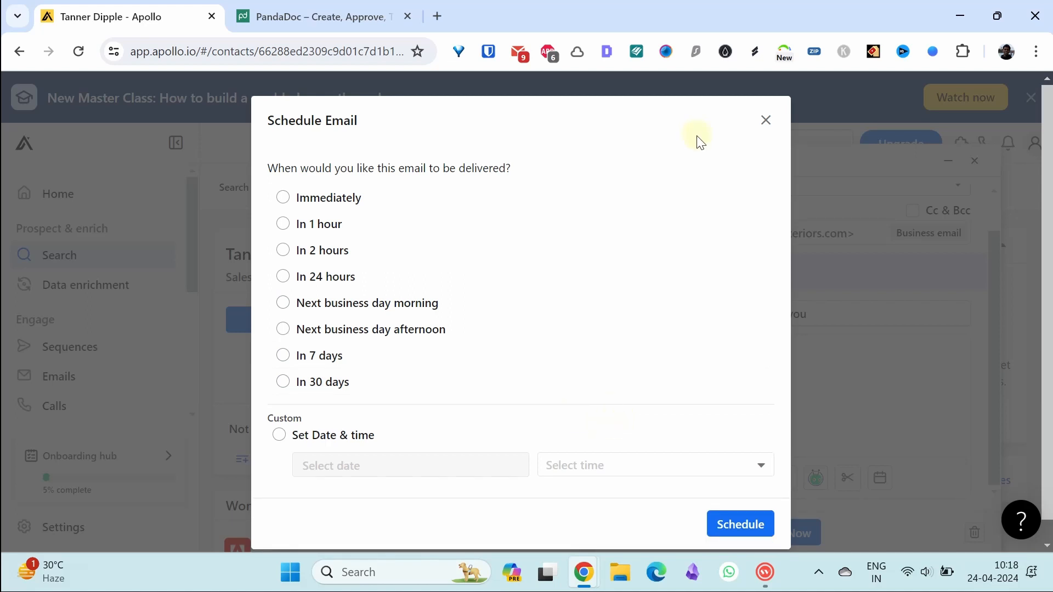
{"action": "left_click", "coordinate": [766, 119]}
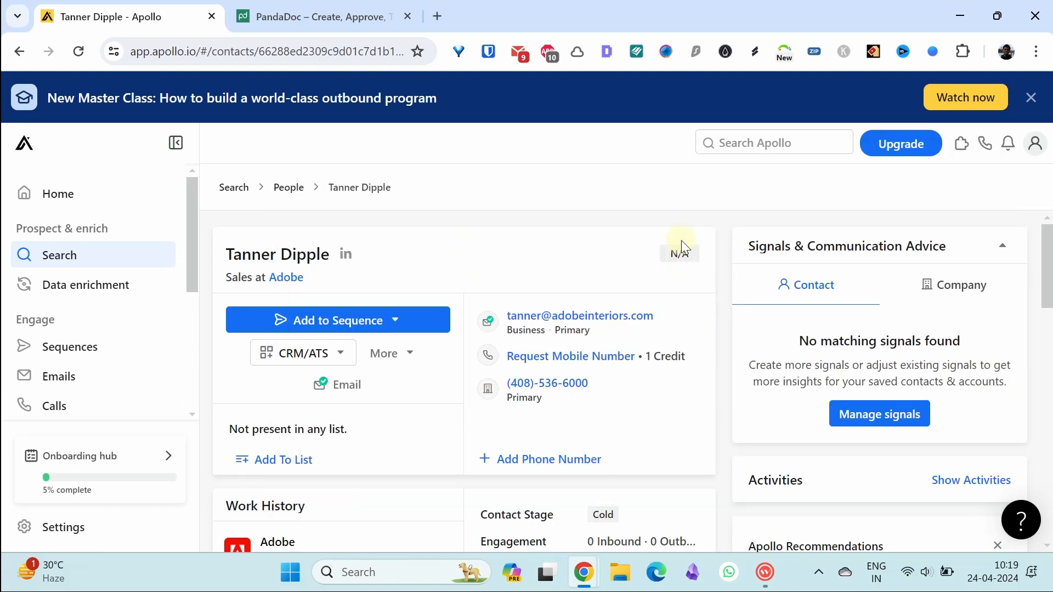
{"action": "mouse_move", "coordinate": [571, 390]}
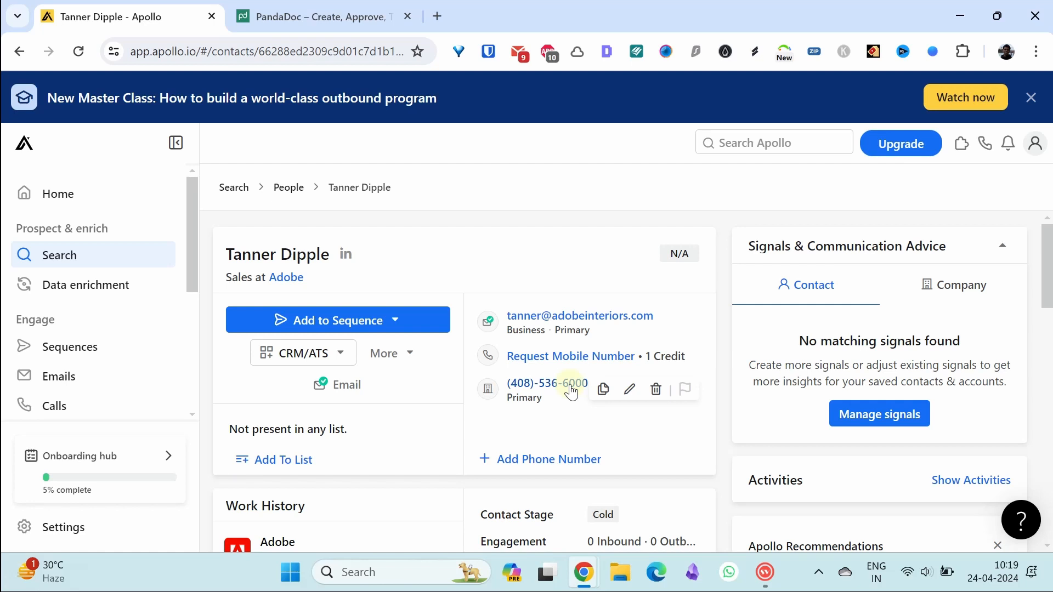
Step: Try adding the contact to an Apollo sequence and open the full list of sequences
{"action": "left_click", "coordinate": [397, 324]}
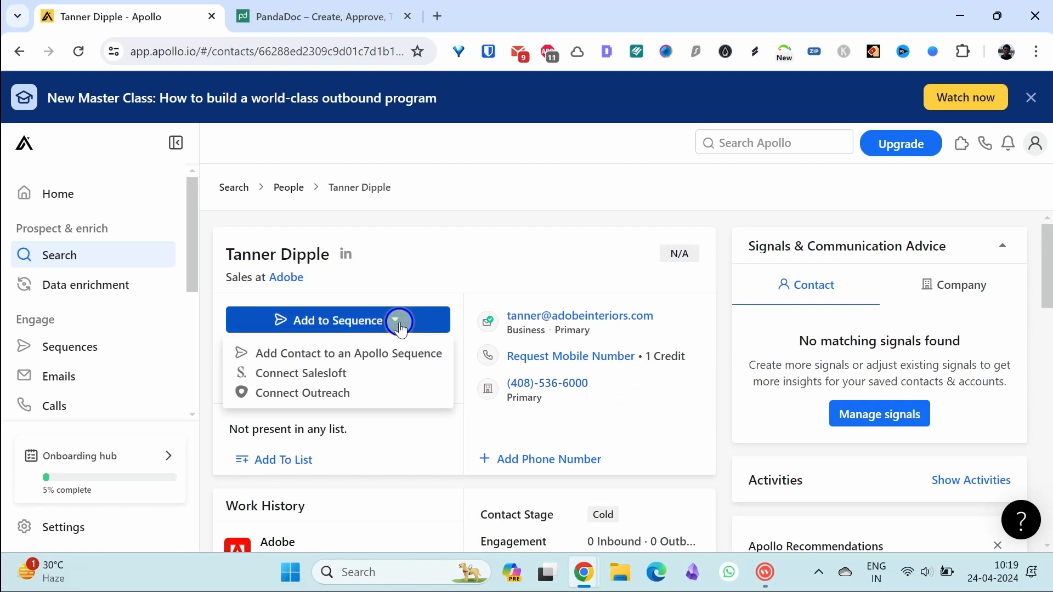
{"action": "left_click", "coordinate": [364, 355]}
{"action": "left_click", "coordinate": [770, 193]}
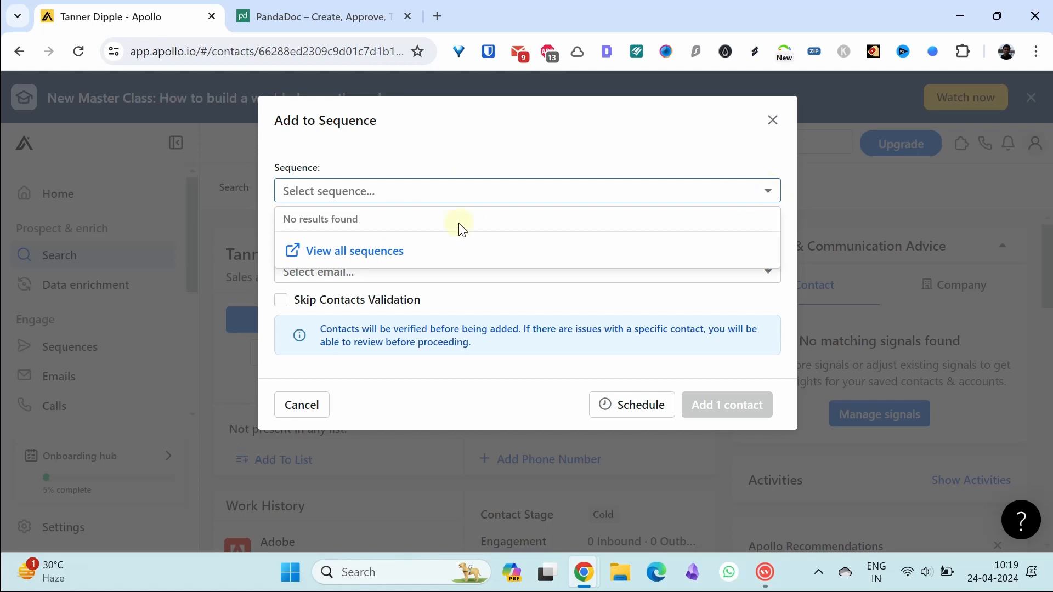
{"action": "left_click", "coordinate": [357, 257]}
{"action": "scroll", "coordinate": [1039, 489], "scroll_direction": "down", "scroll_amount": 1}
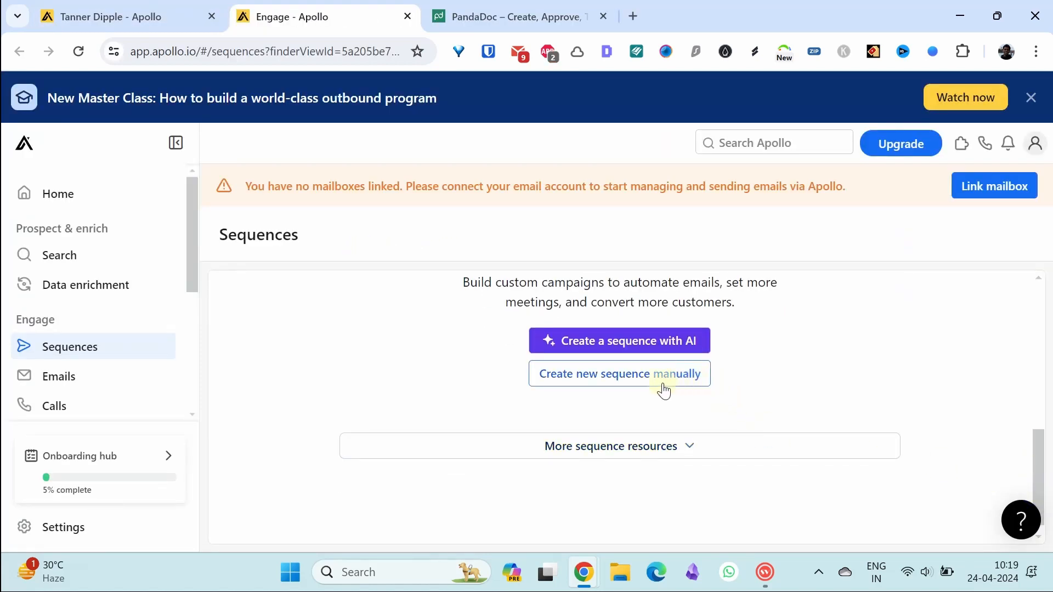
Step: Start a new sequence and browse the pre-formatted templates without choosing one
{"action": "left_click", "coordinate": [630, 379]}
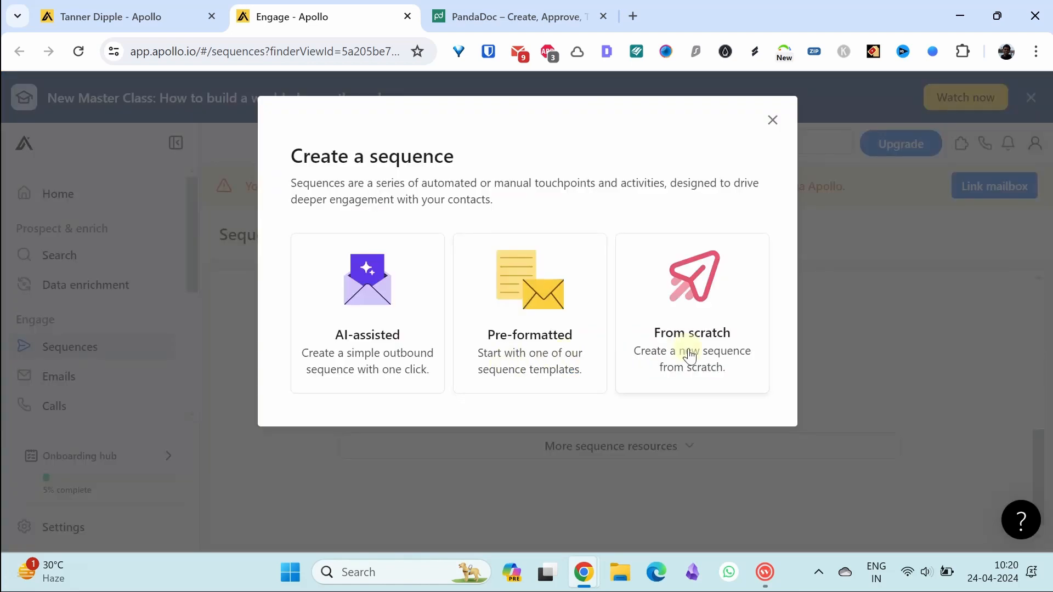
{"action": "left_click", "coordinate": [550, 359]}
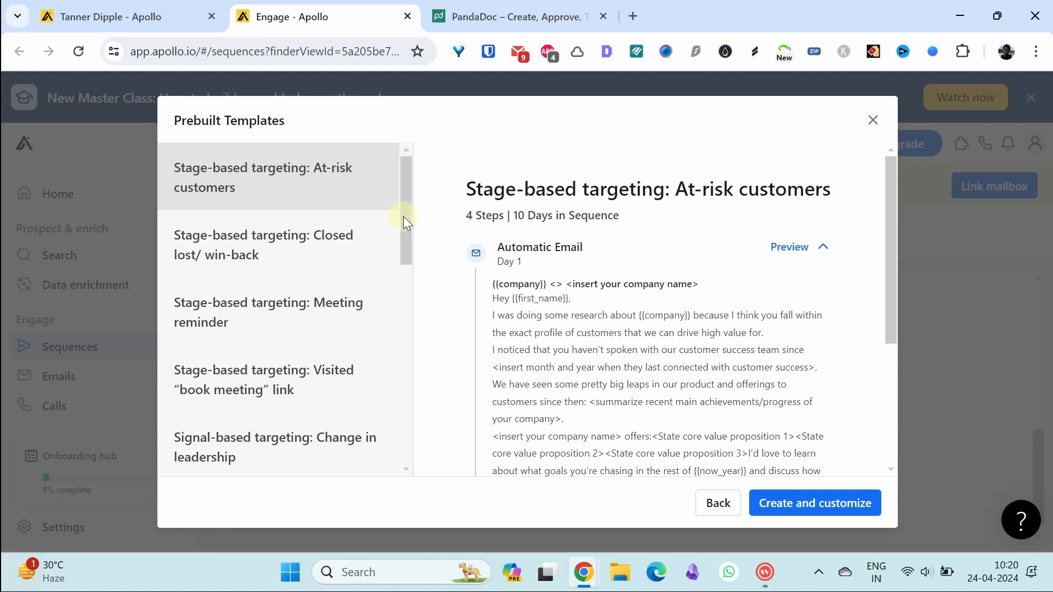
{"action": "left_click_drag", "start_coordinate": [406, 218], "coordinate": [410, 383]}
{"action": "scroll", "coordinate": [352, 353], "scroll_direction": "down", "scroll_amount": 2}
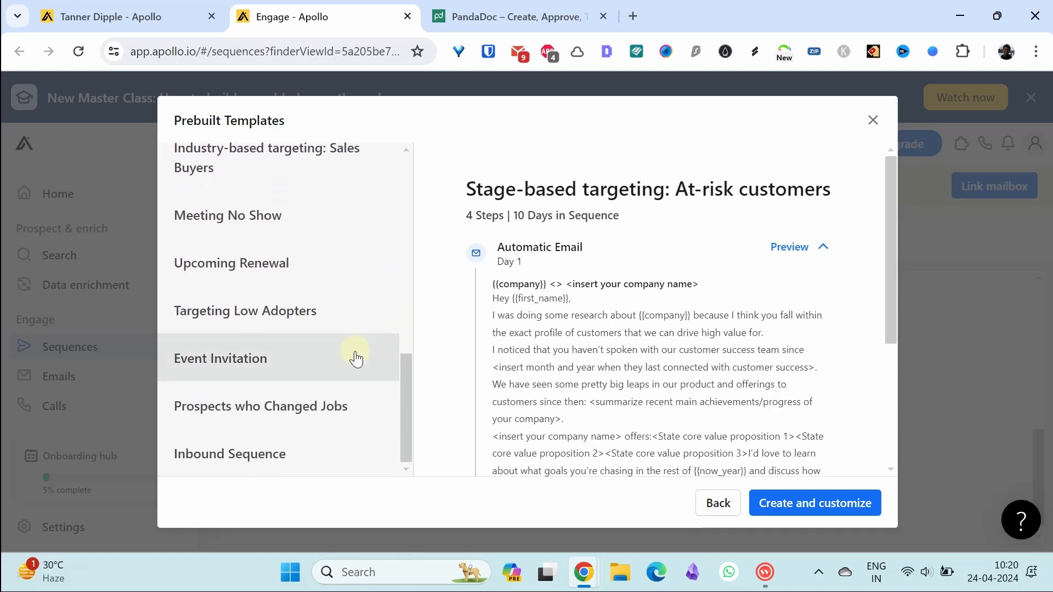
{"action": "left_click", "coordinate": [871, 119]}
Step: Create a sequence from scratch named 'New lead'
{"action": "left_click", "coordinate": [655, 372]}
{"action": "left_click", "coordinate": [694, 354]}
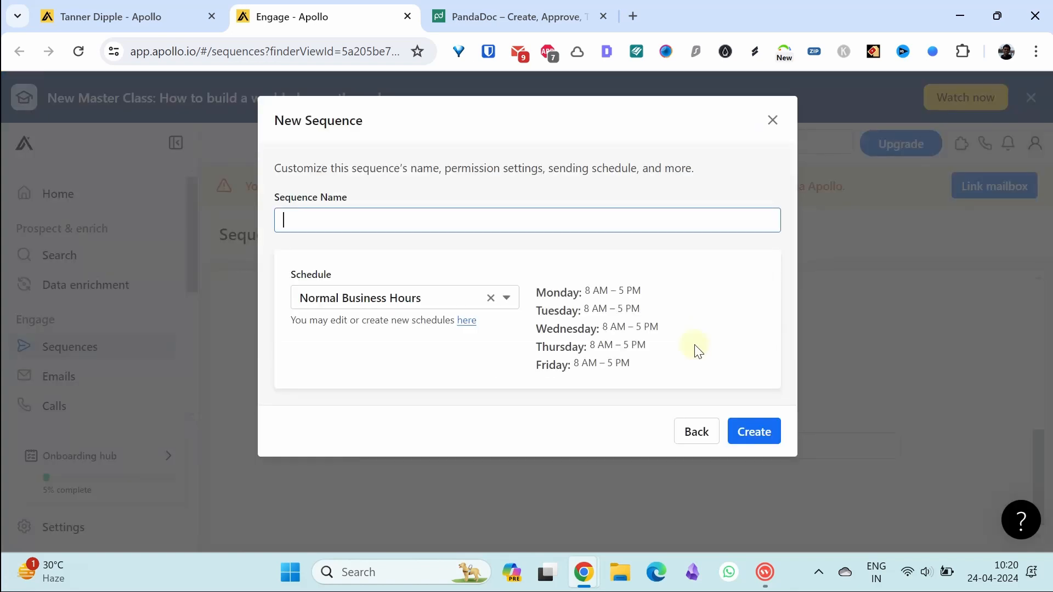
{"action": "type", "text": "New lead"}
{"action": "left_click", "coordinate": [734, 214]}
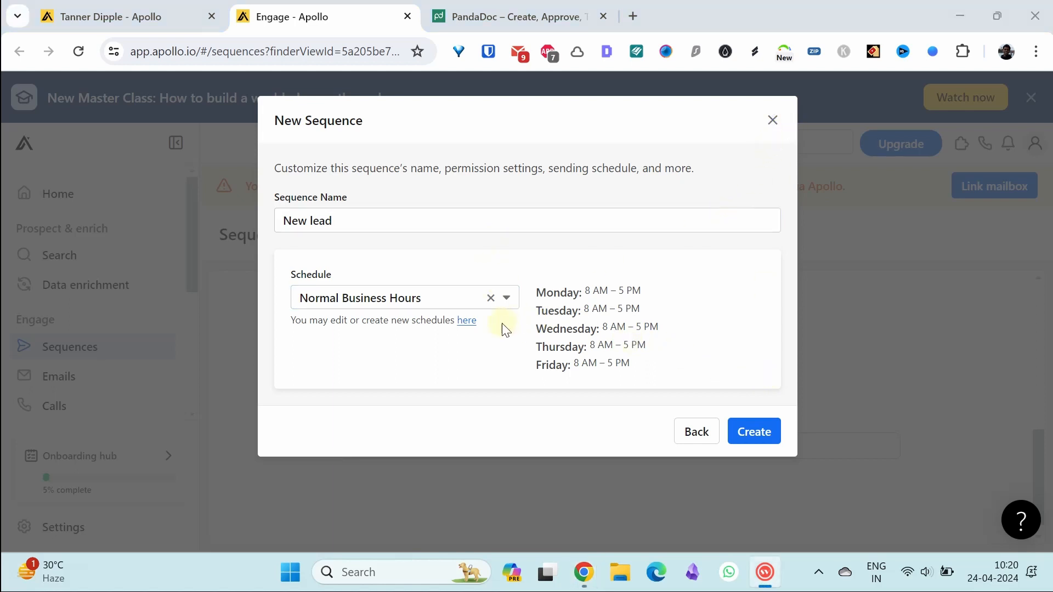
{"action": "left_click", "coordinate": [750, 422]}
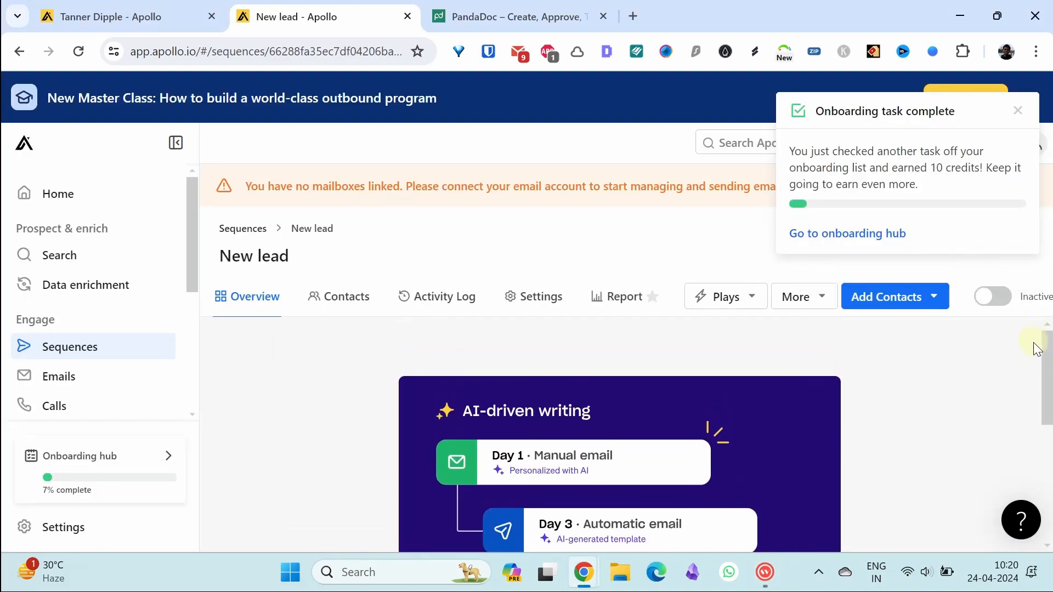
Step: Bring up the step picker for the sequence's first step
{"action": "scroll", "coordinate": [1033, 362], "scroll_direction": "down", "scroll_amount": 1}
{"action": "scroll", "coordinate": [1021, 349], "scroll_direction": "down", "scroll_amount": 1}
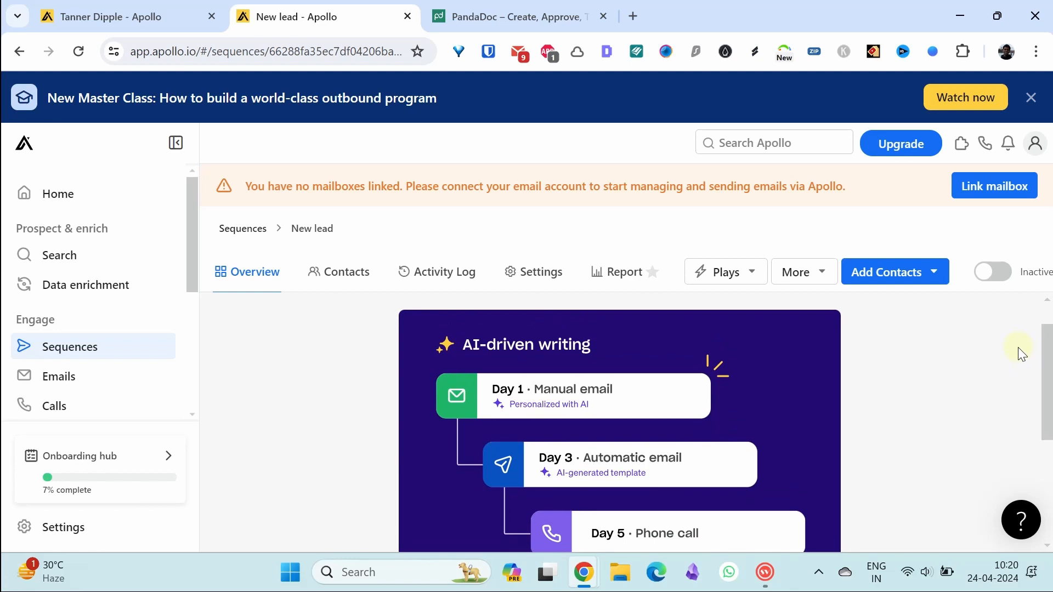
{"action": "scroll", "coordinate": [1019, 353], "scroll_direction": "down", "scroll_amount": 1}
{"action": "scroll", "coordinate": [1021, 363], "scroll_direction": "down", "scroll_amount": 4}
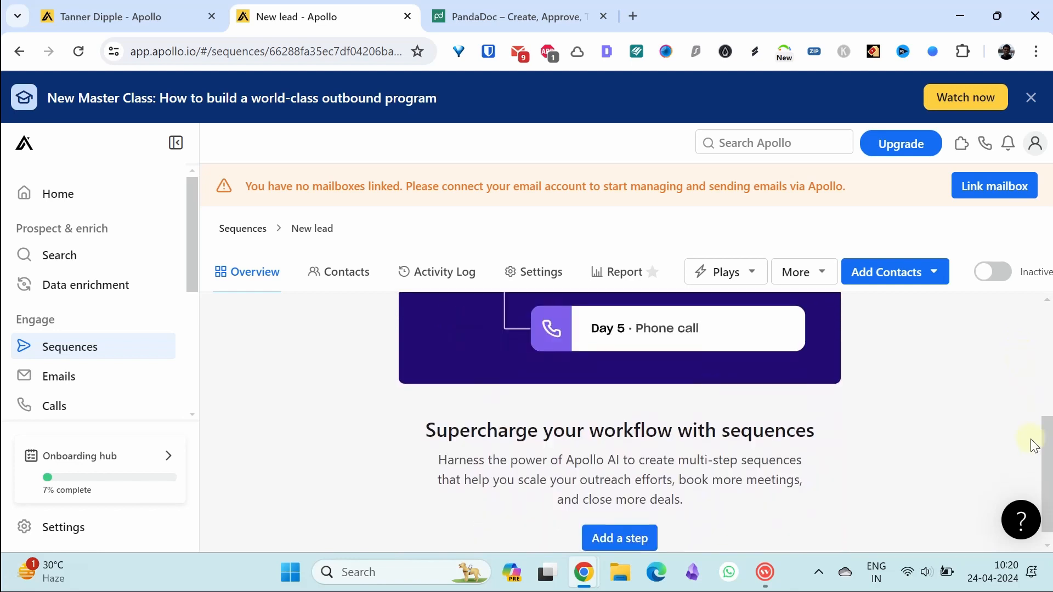
{"action": "left_click", "coordinate": [610, 536]}
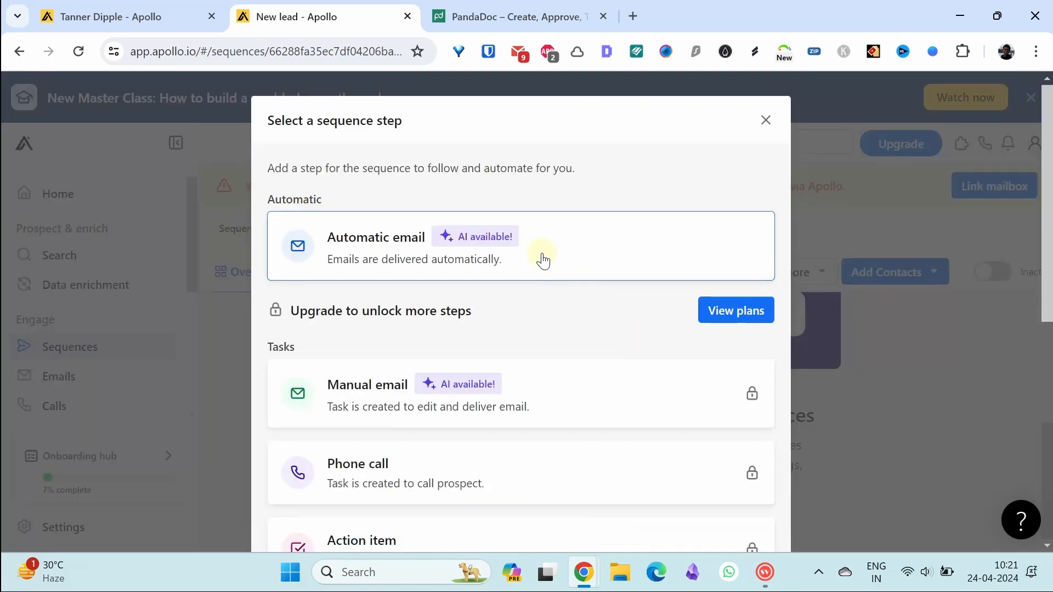
Step: Add and save a first automatic email step sent immediately
{"action": "left_click", "coordinate": [543, 260]}
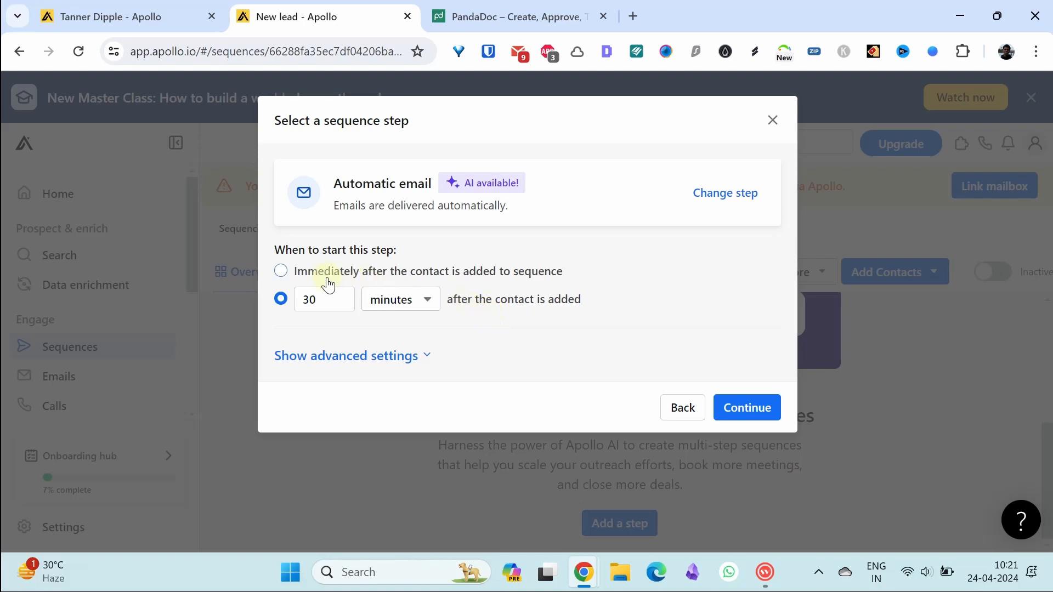
{"action": "left_click", "coordinate": [281, 271]}
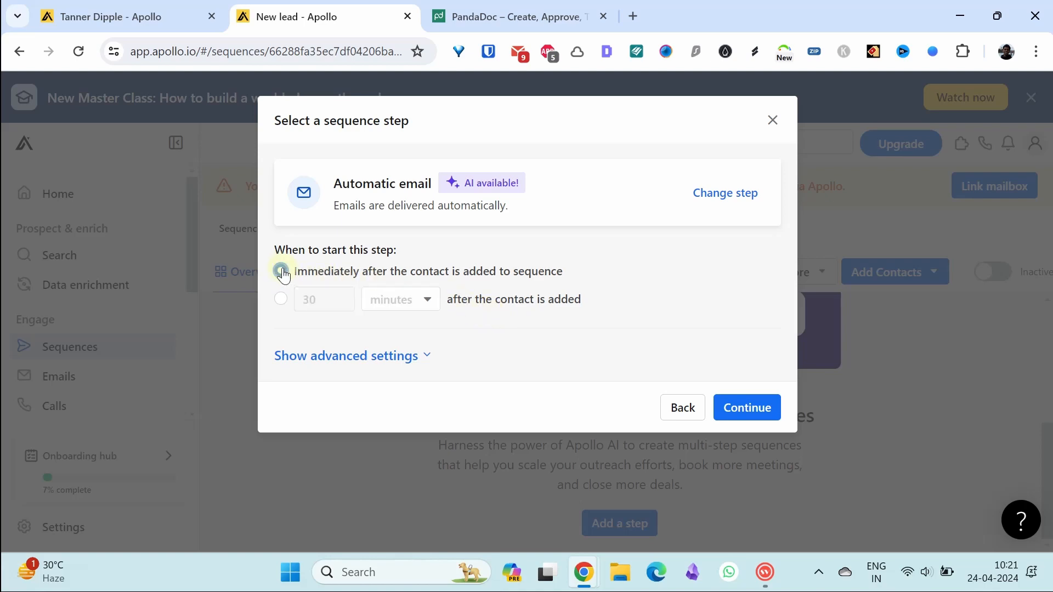
{"action": "left_click", "coordinate": [747, 407]}
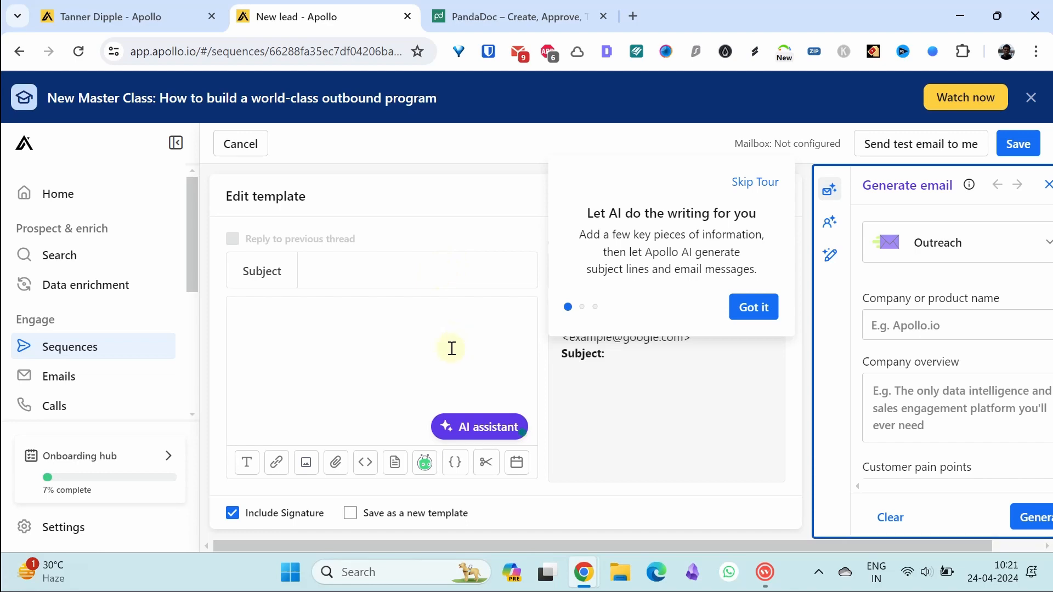
{"action": "left_click", "coordinate": [836, 404]}
{"action": "left_click", "coordinate": [852, 253]}
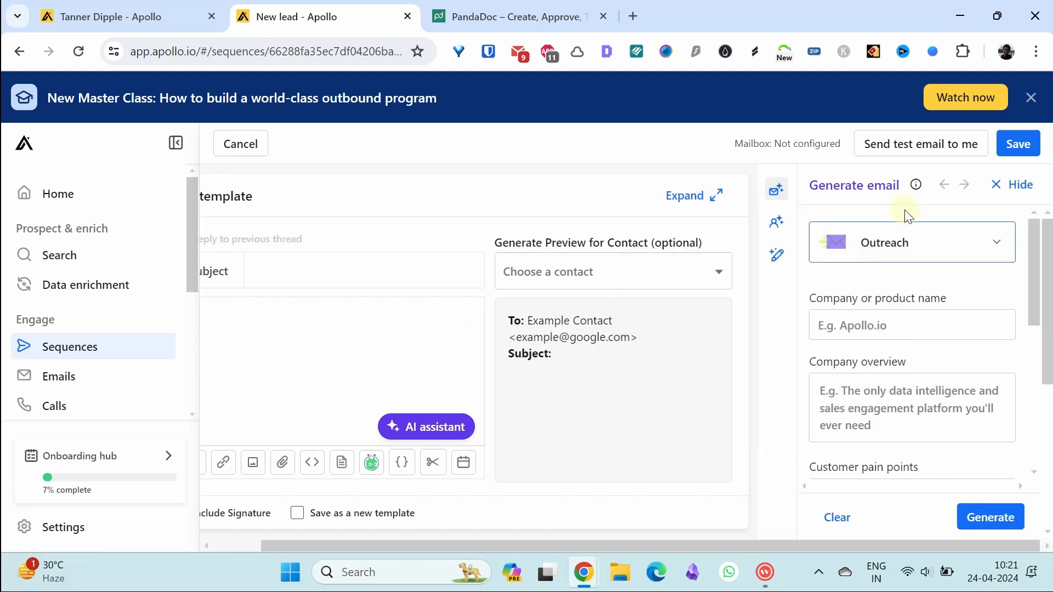
{"action": "left_click", "coordinate": [1016, 153]}
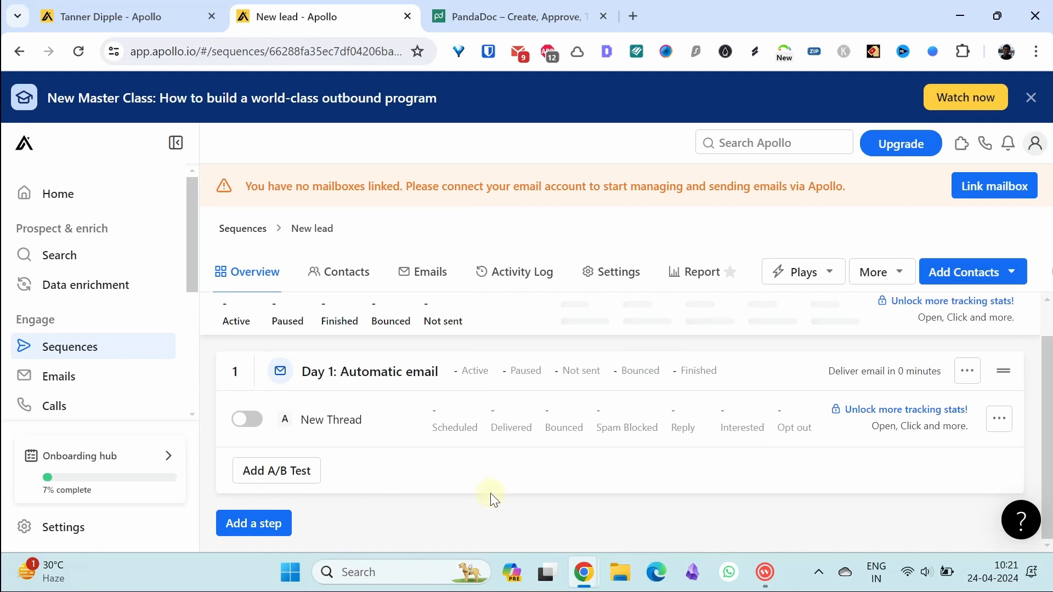
Step: Add a second automatic email step sent after a 3-day wait with no reply
{"action": "left_click", "coordinate": [266, 523]}
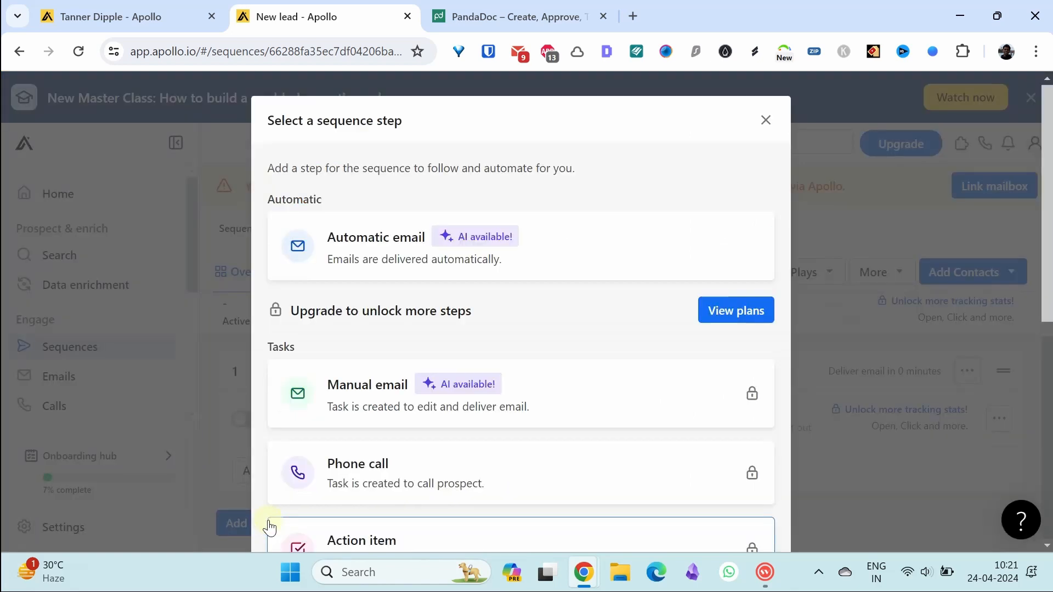
{"action": "left_click", "coordinate": [579, 261]}
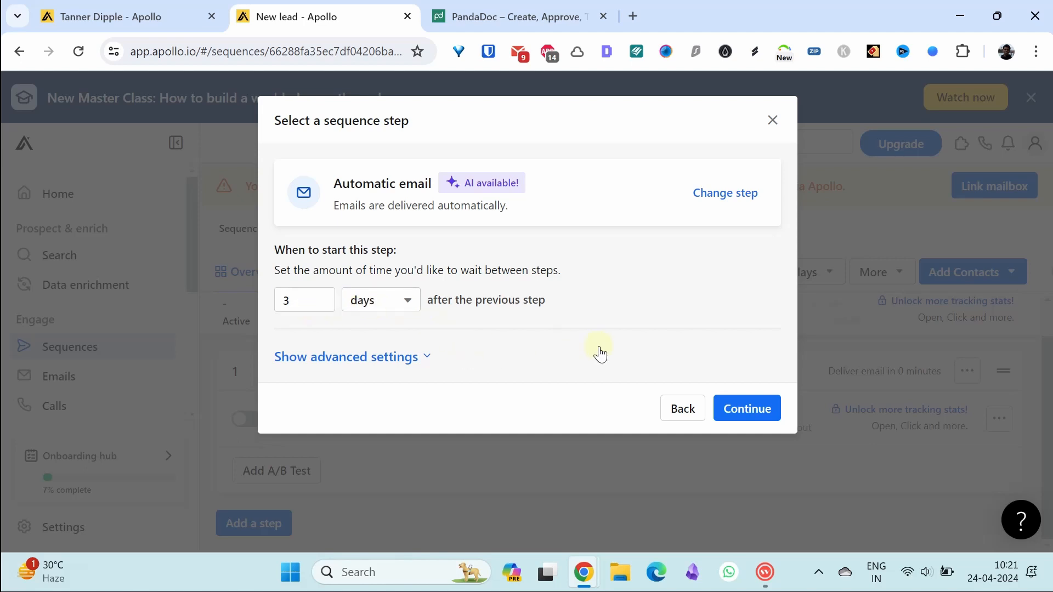
{"action": "left_click", "coordinate": [751, 410]}
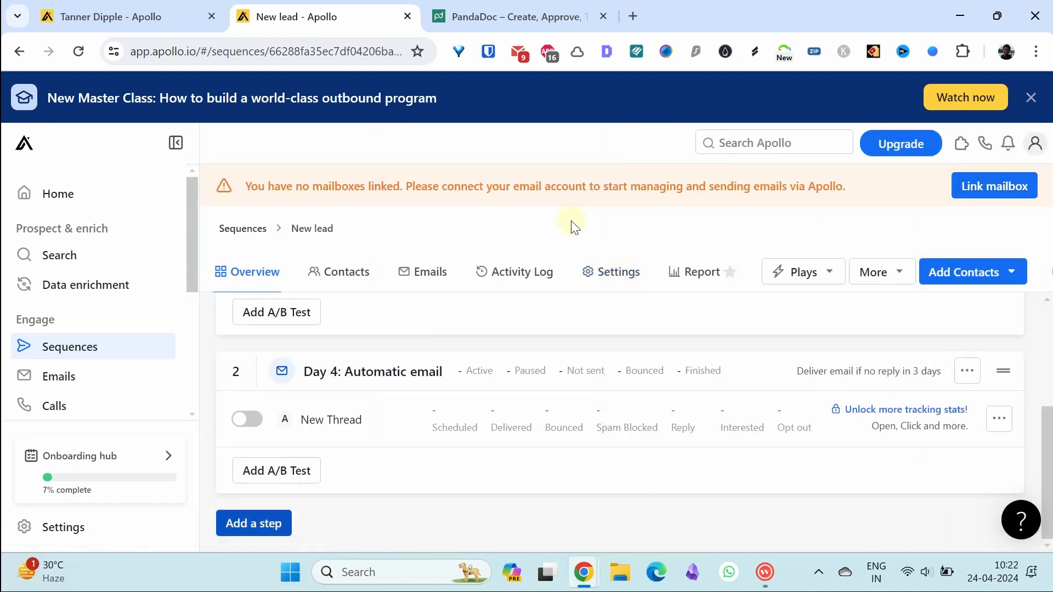
{"action": "scroll", "coordinate": [111, 318], "scroll_direction": "down", "scroll_amount": 1}
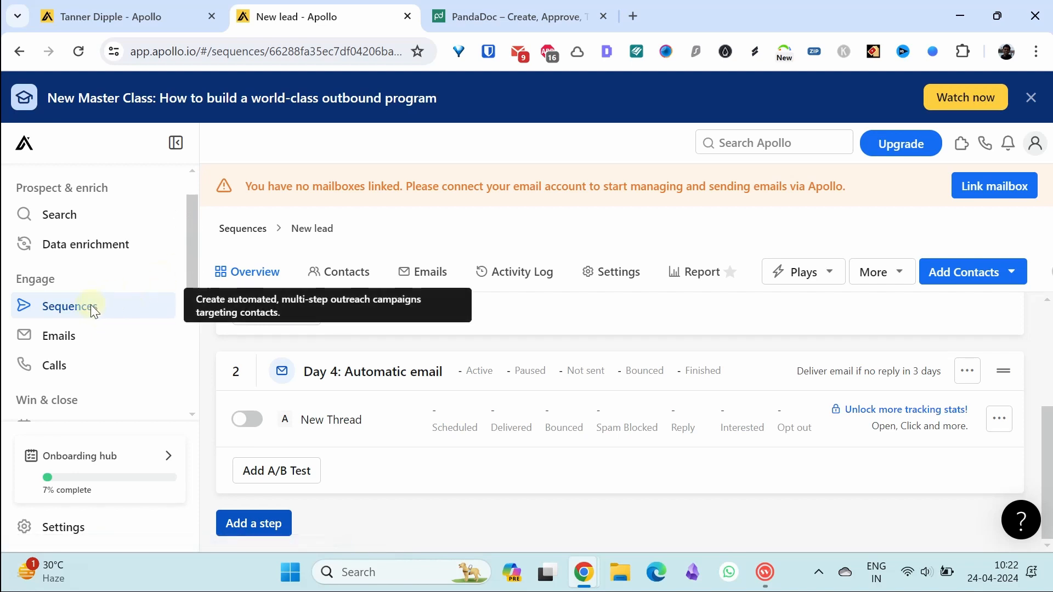
Step: Visit the Sequences list, Emails and Calls pages, ending on the Meetings page
{"action": "left_click", "coordinate": [92, 307]}
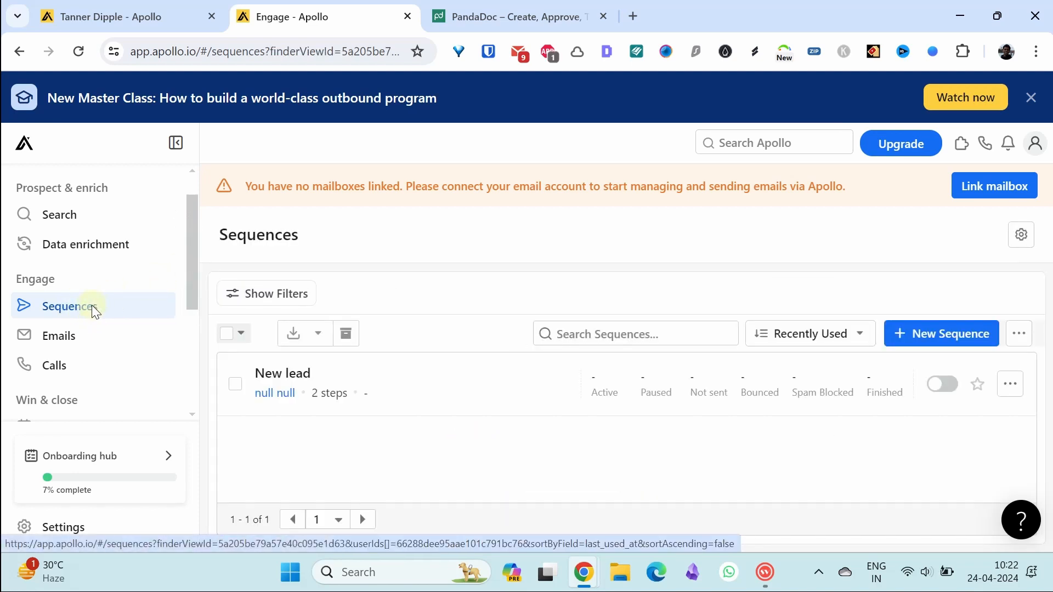
{"action": "left_click", "coordinate": [84, 349]}
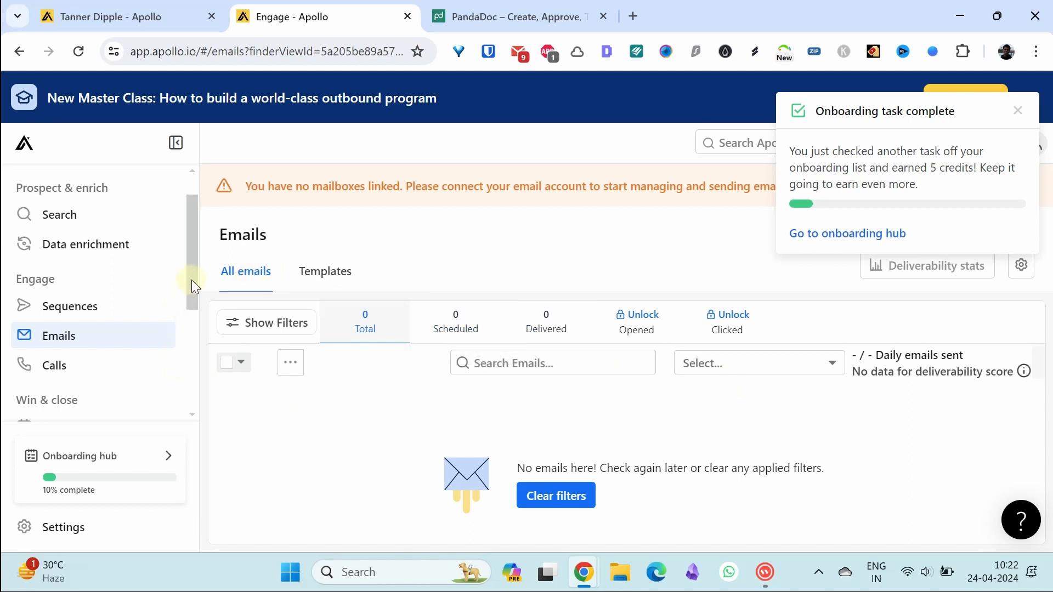
{"action": "left_click_drag", "start_coordinate": [192, 279], "coordinate": [192, 291]}
{"action": "left_click", "coordinate": [91, 337]}
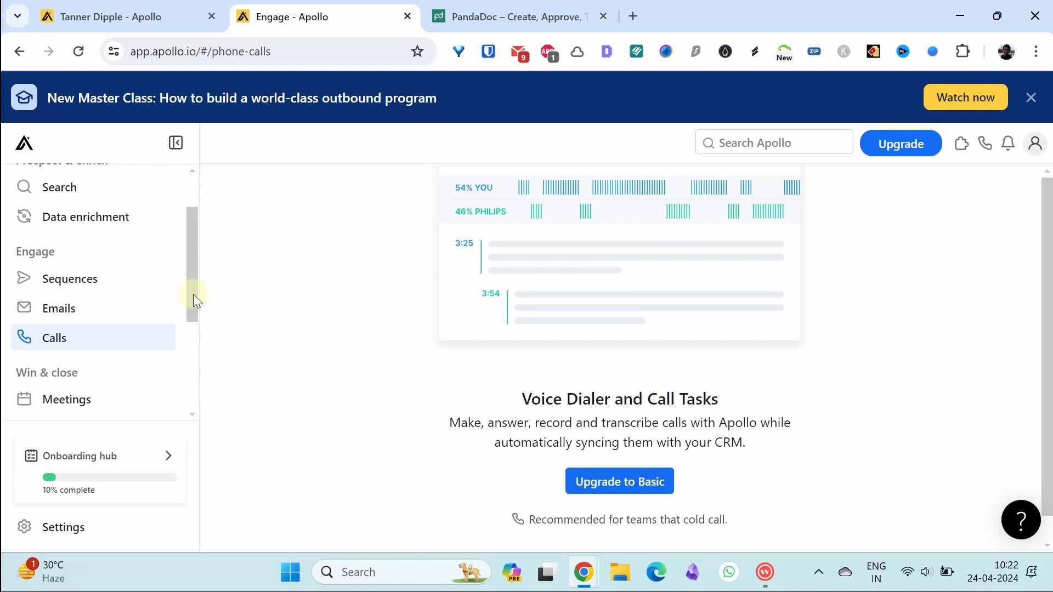
{"action": "left_click_drag", "start_coordinate": [189, 245], "coordinate": [195, 296]}
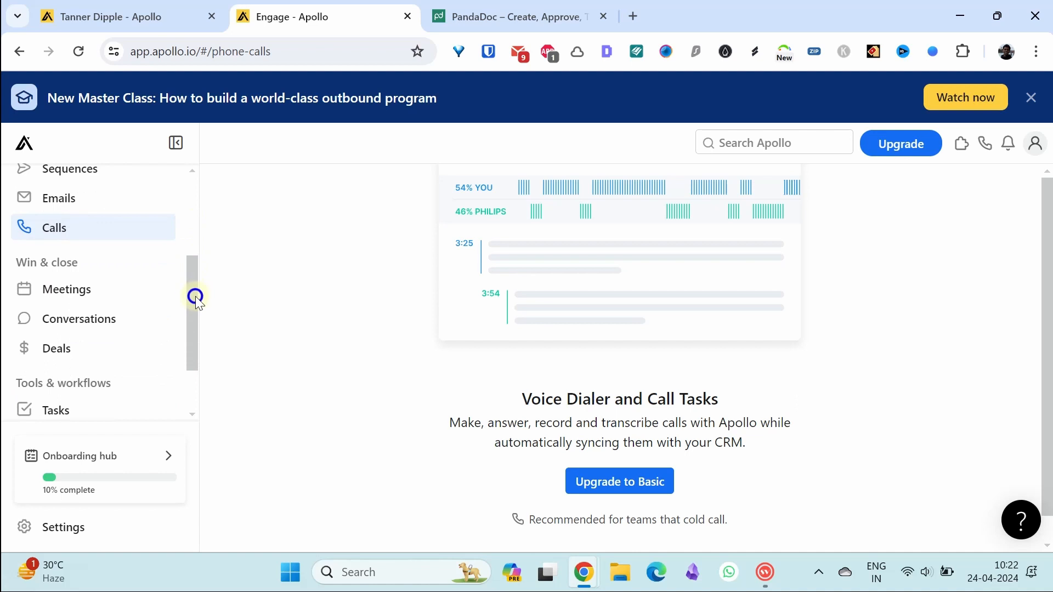
{"action": "left_click", "coordinate": [109, 296]}
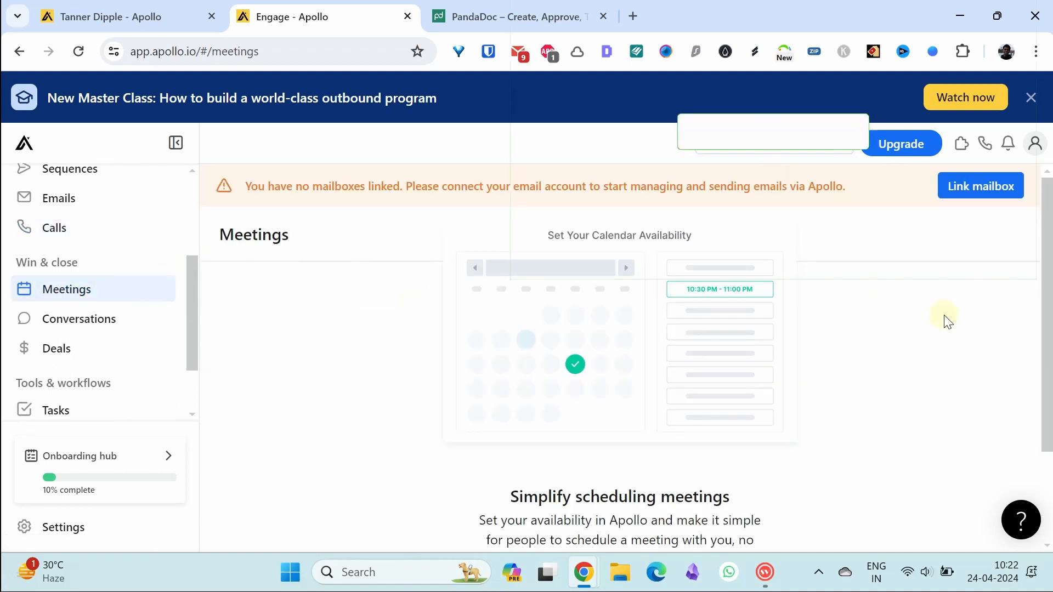
Step: Scroll through the Meetings page, then move on to Conversations and Analytics
{"action": "scroll", "coordinate": [1048, 277], "scroll_direction": "down", "scroll_amount": 2}
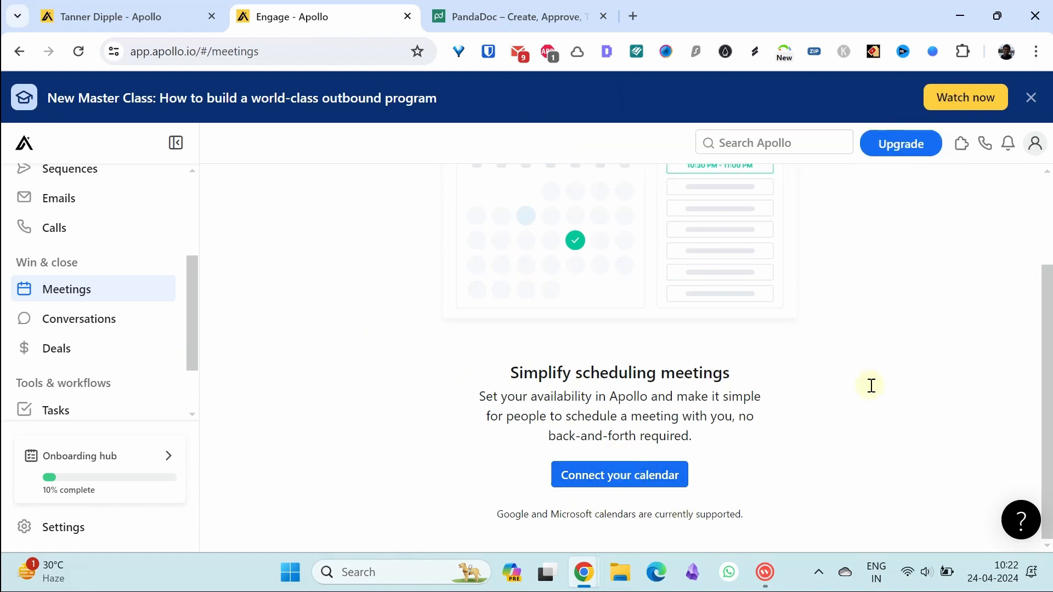
{"action": "left_click", "coordinate": [1052, 366]}
{"action": "scroll", "coordinate": [1047, 224], "scroll_direction": "up", "scroll_amount": 3}
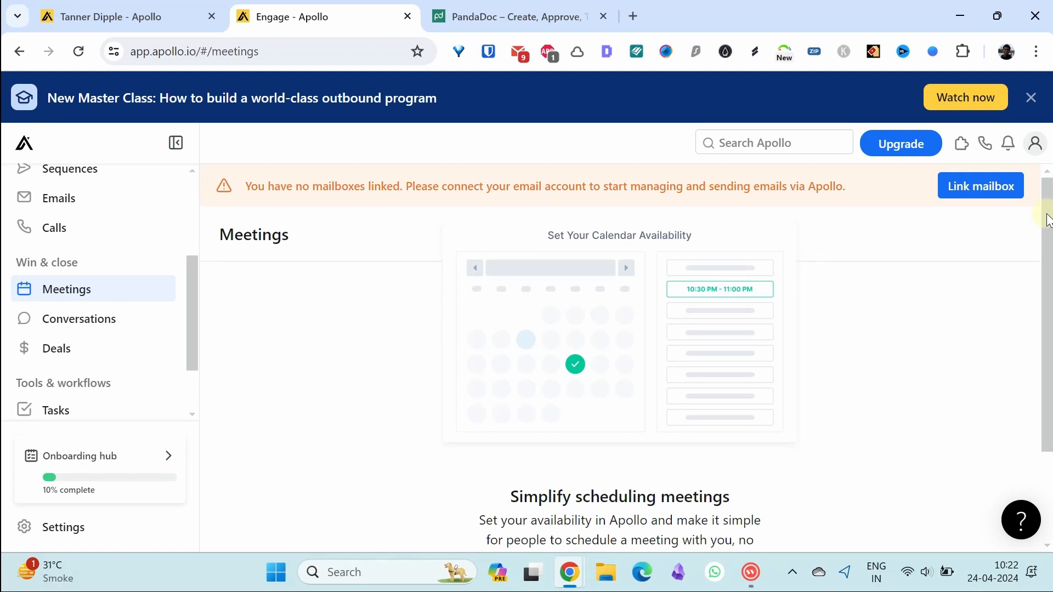
{"action": "mouse_move", "coordinate": [1047, 224]}
{"action": "left_mouse_down"}
{"action": "mouse_move", "coordinate": [1047, 286]}
{"action": "mouse_move", "coordinate": [1044, 237]}
{"action": "left_mouse_up"}
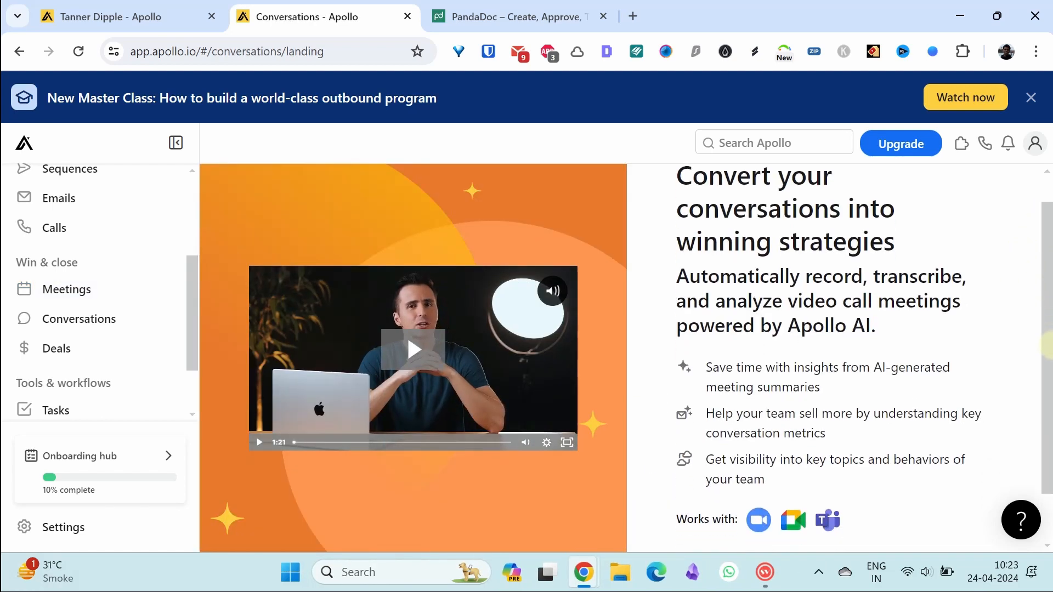
{"action": "scroll", "coordinate": [1045, 361], "scroll_direction": "down", "scroll_amount": 1}
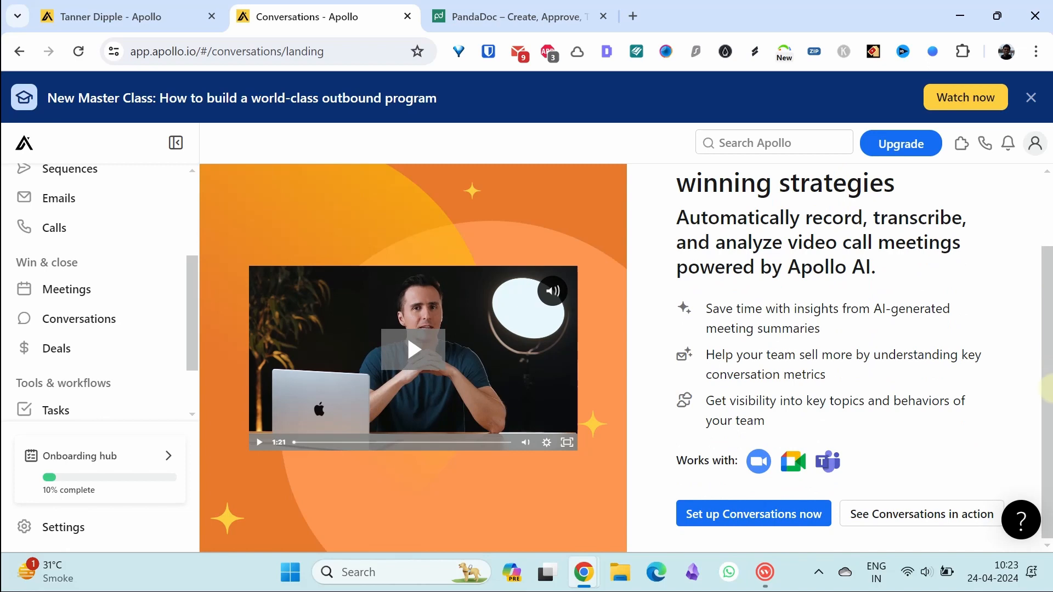
{"action": "scroll", "coordinate": [1044, 352], "scroll_direction": "up", "scroll_amount": 2}
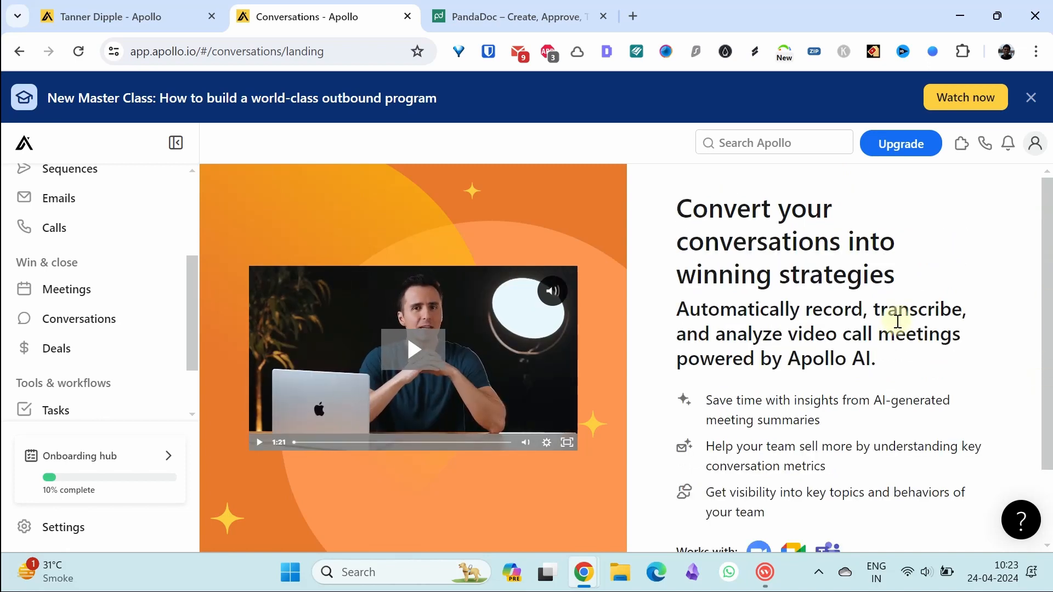
{"action": "scroll", "coordinate": [1047, 341], "scroll_direction": "down", "scroll_amount": 2}
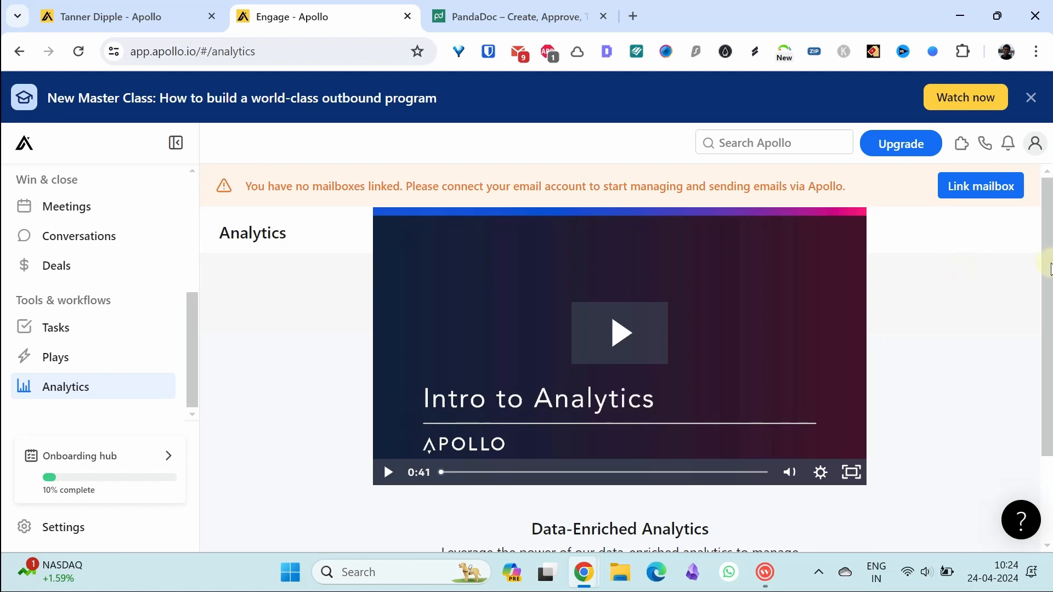
Step: Scroll the Analytics page and return to Home, showing 0 emails delivered and 0 calls dialed
{"action": "left_click", "coordinate": [1044, 243]}
{"action": "mouse_move", "coordinate": [1044, 244]}
{"action": "left_mouse_down"}
{"action": "mouse_move", "coordinate": [1043, 290]}
{"action": "mouse_move", "coordinate": [1034, 230]}
{"action": "left_mouse_up"}
{"action": "left_click_drag", "start_coordinate": [1047, 255], "coordinate": [1050, 351]}
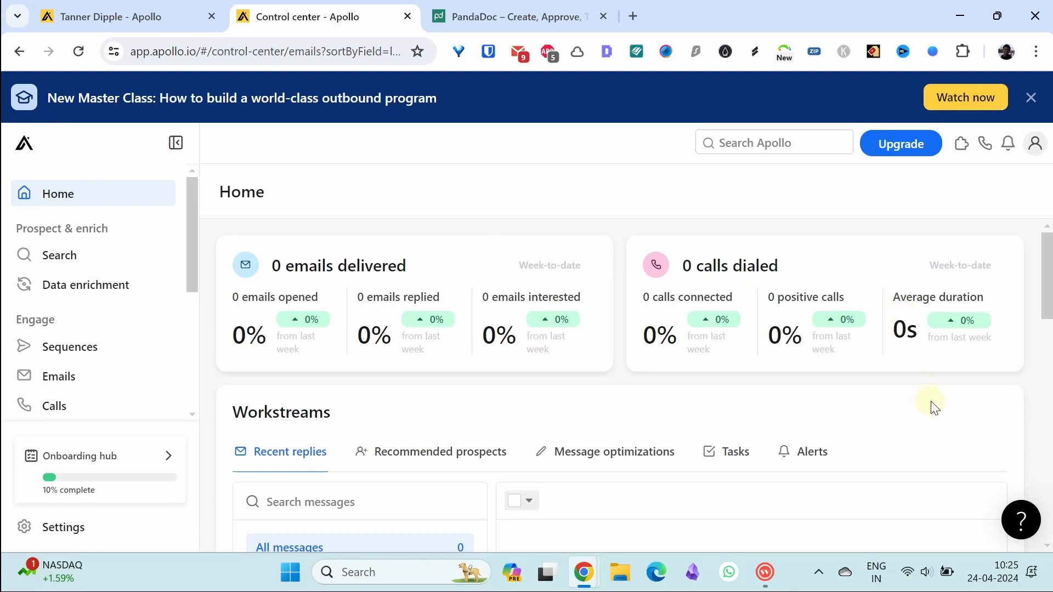
{"action": "mouse_move", "coordinate": [1047, 277]}
{"action": "left_mouse_down"}
{"action": "mouse_move", "coordinate": [1047, 358]}
{"action": "mouse_move", "coordinate": [1040, 263]}
{"action": "left_mouse_up"}
{"action": "left_click_drag", "start_coordinate": [189, 280], "coordinate": [192, 345]}
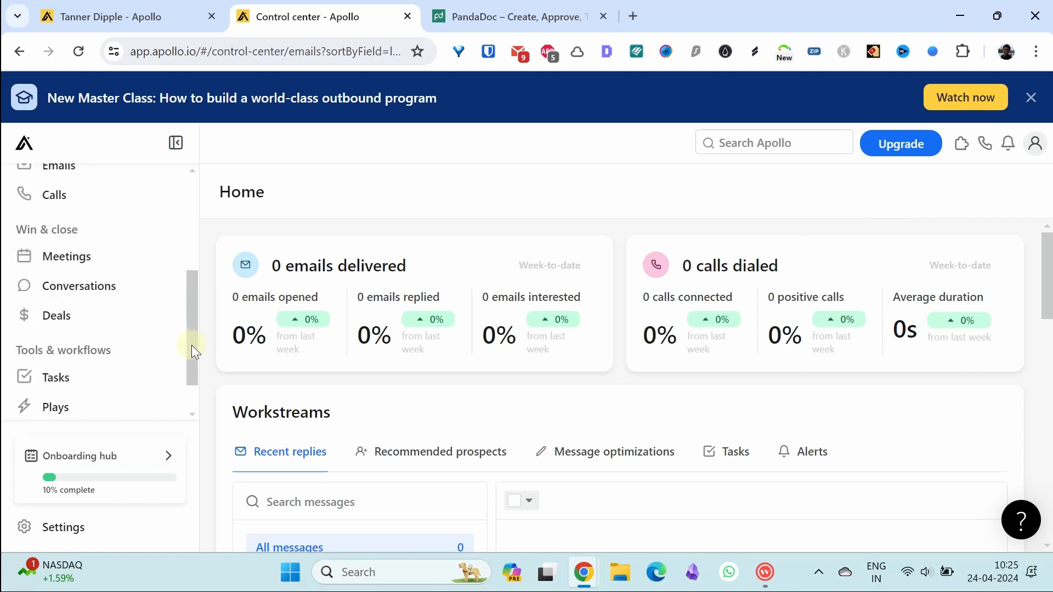